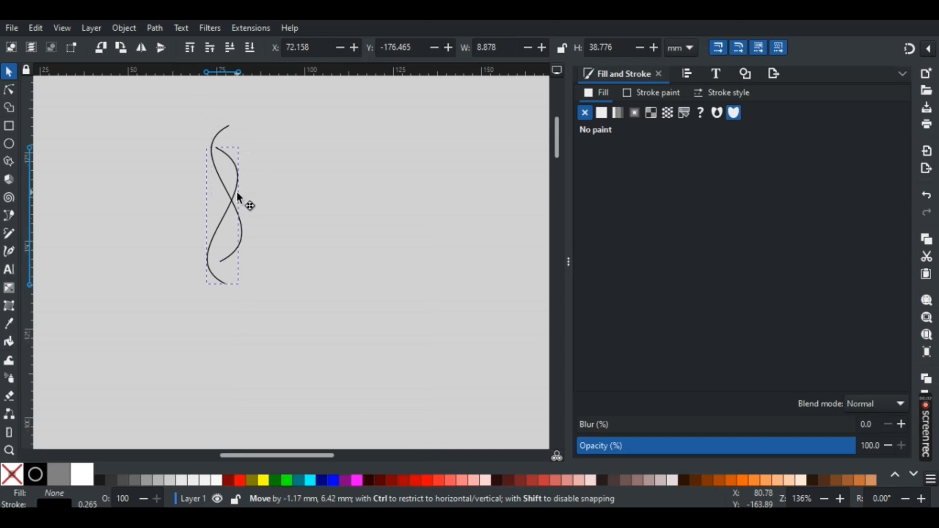
Select both wavy curves and centre them on a shared vertical axis relative to the first selected
left_click(182, 118)
left_click_drag(182, 114, 279, 424)
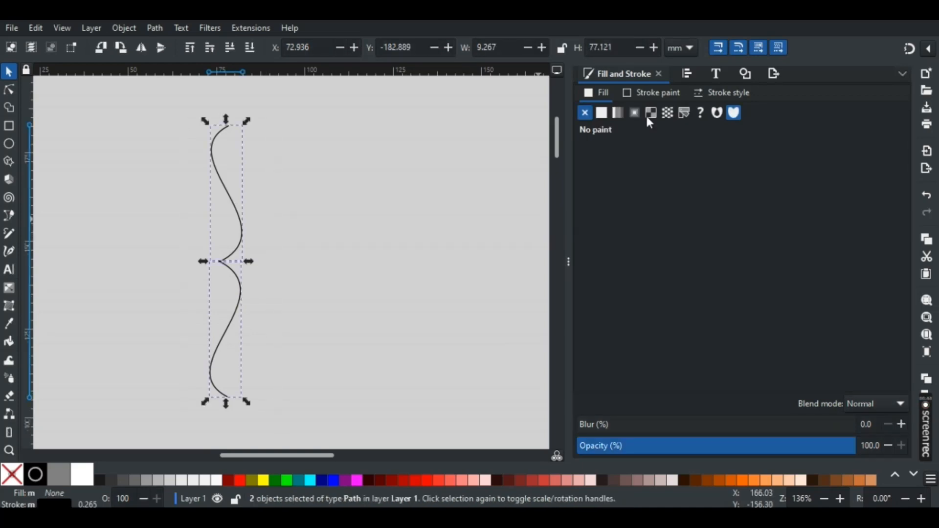
key("ctrl+shift+a")
left_click(638, 176)
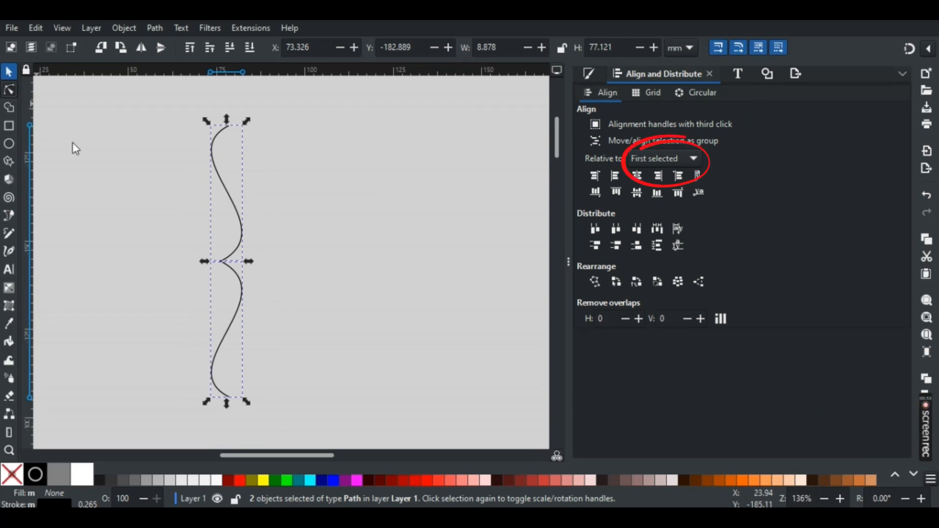
Join the two overlapping end nodes where the upper and lower curves meet in the middle
key("n")
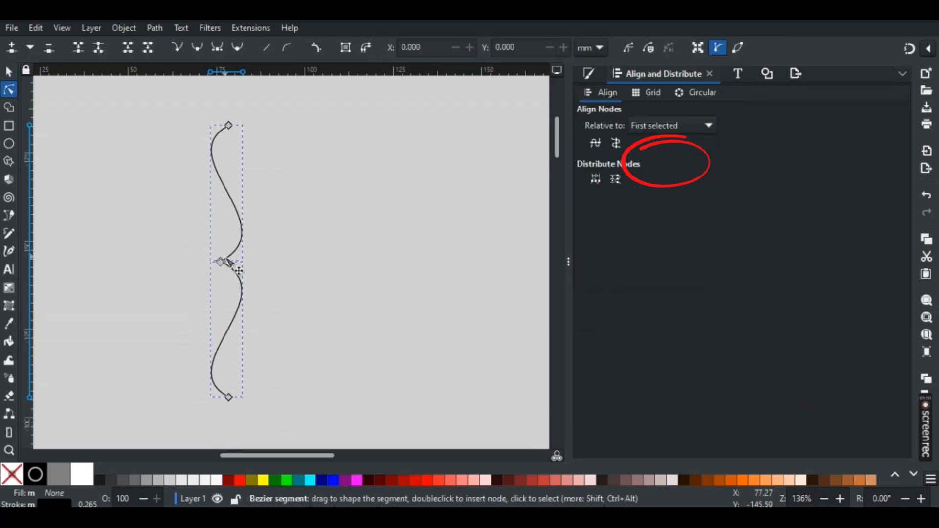
left_click_drag(205, 251, 231, 272)
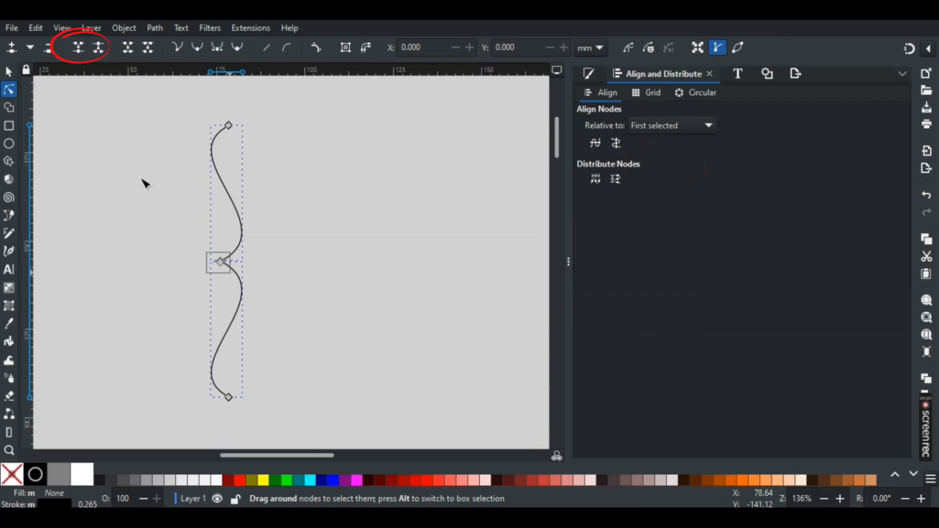
left_click(78, 49)
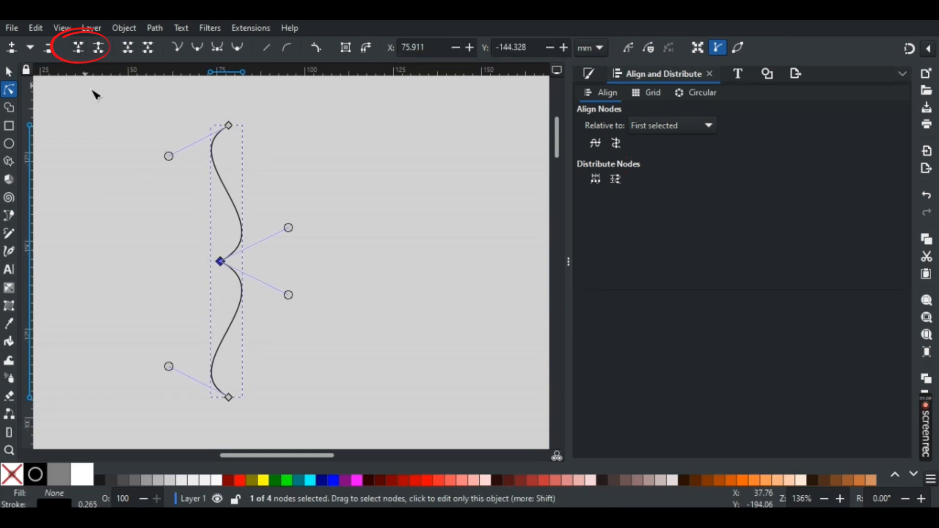
Move the joined middle node slightly outward to about X 74.55 mm, Y -143.94 mm
left_click(229, 126)
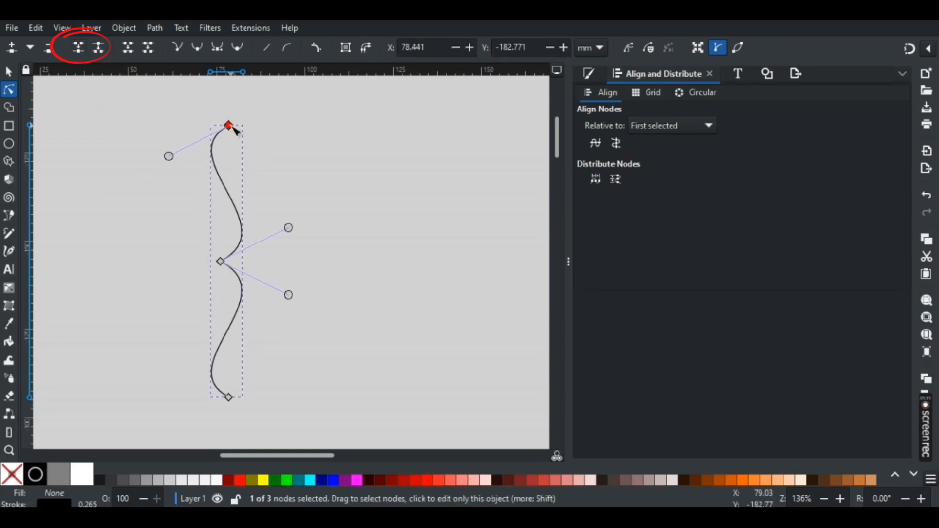
left_click(229, 397, "shift")
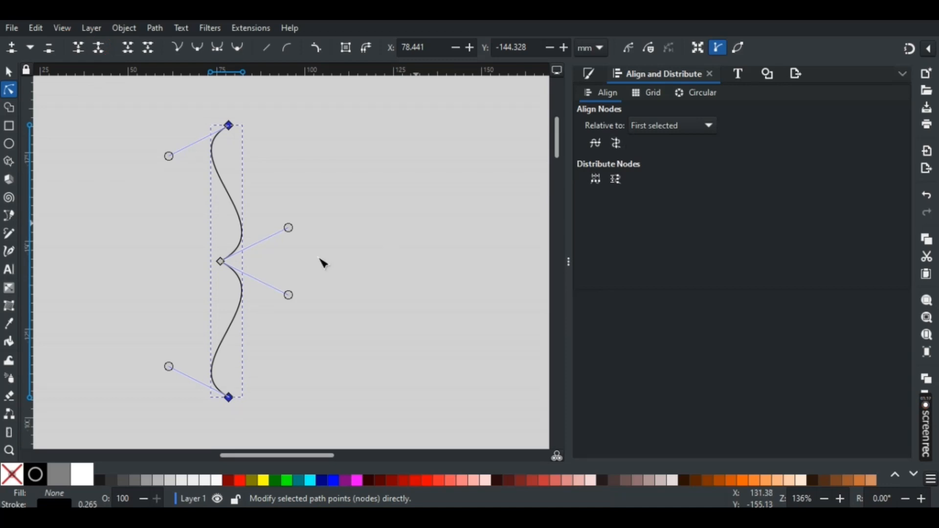
left_click(218, 268)
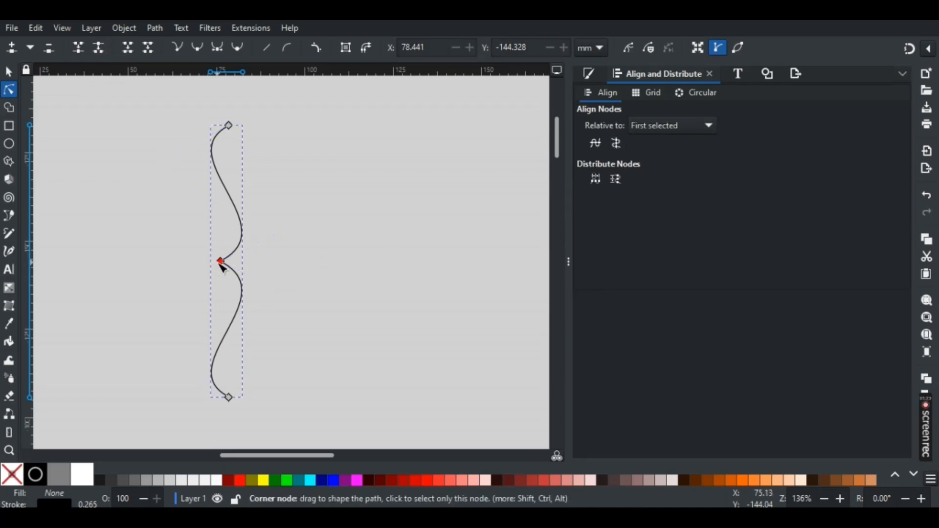
left_click_drag(217, 264, 214, 265)
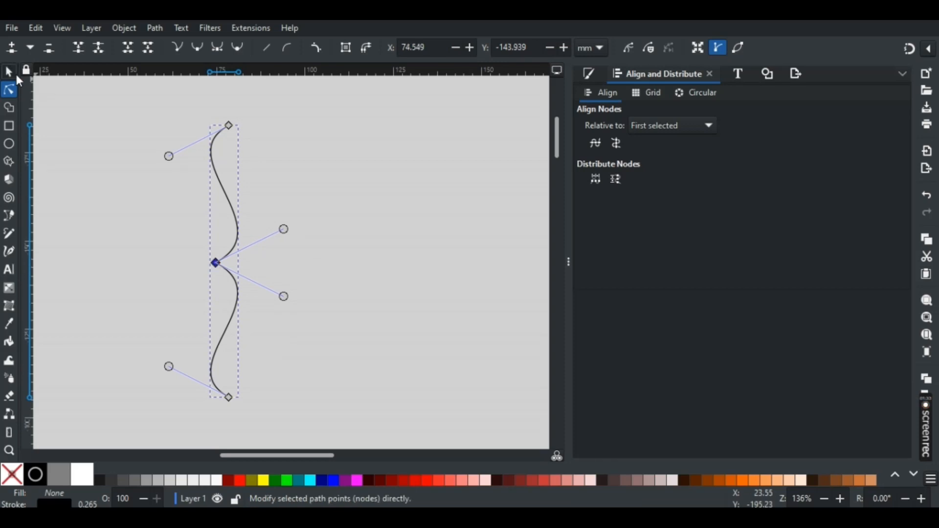
Change the whole curve's flat stroke colour to a bright yellow-orange
left_click(15, 72)
left_click(593, 73)
left_click(635, 93)
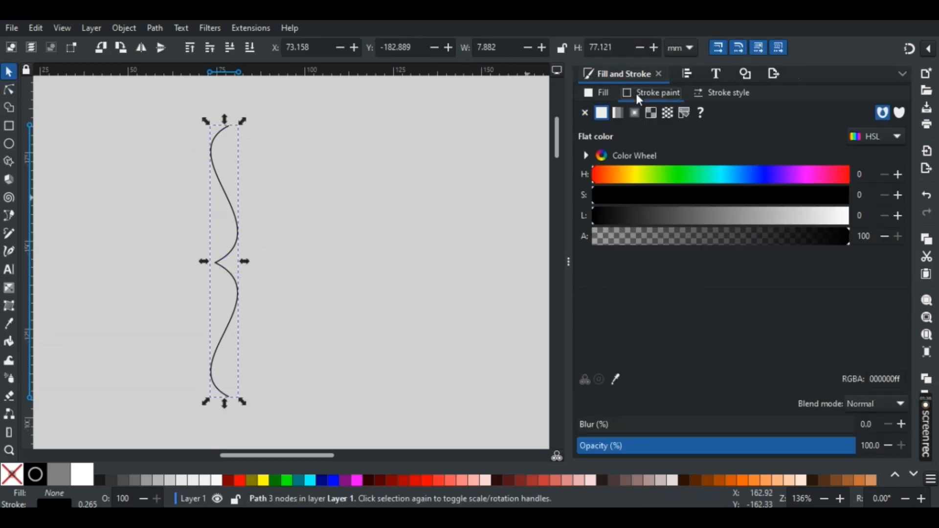
left_click(646, 156)
left_click(793, 206)
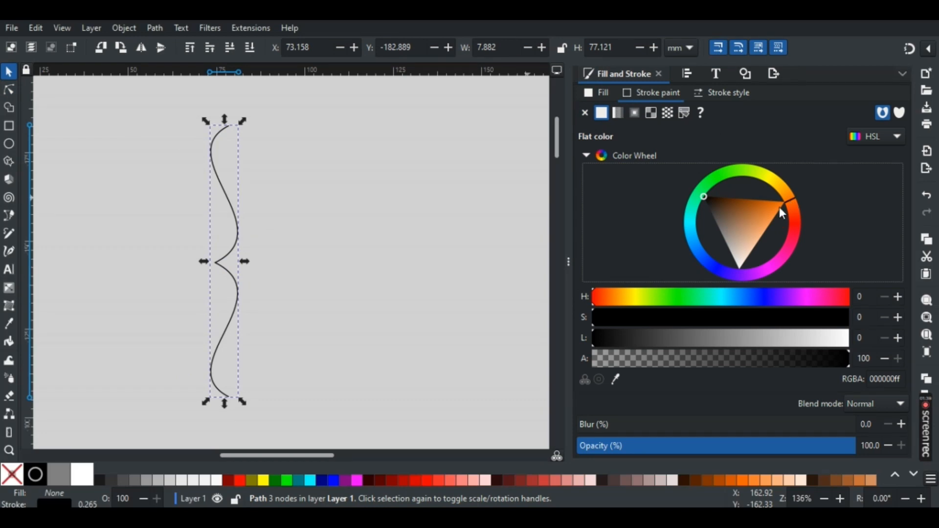
left_click(785, 194)
left_click(784, 188)
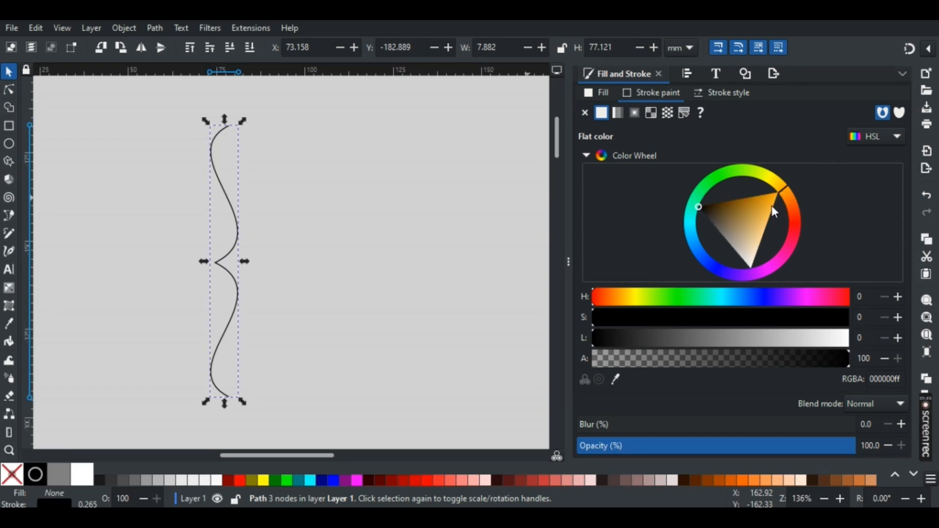
left_click(771, 207)
Increase the curve's stroke width to 1.065 mm
left_click(719, 94)
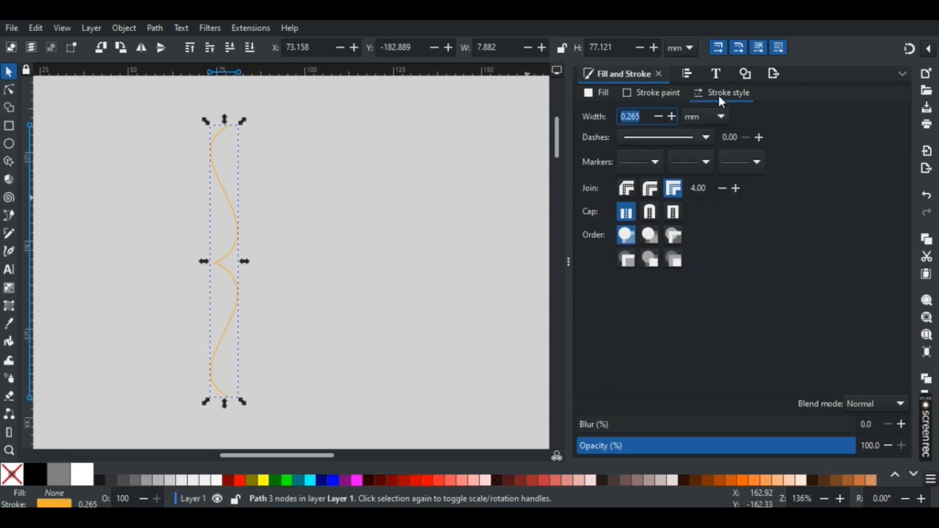
left_click(674, 117)
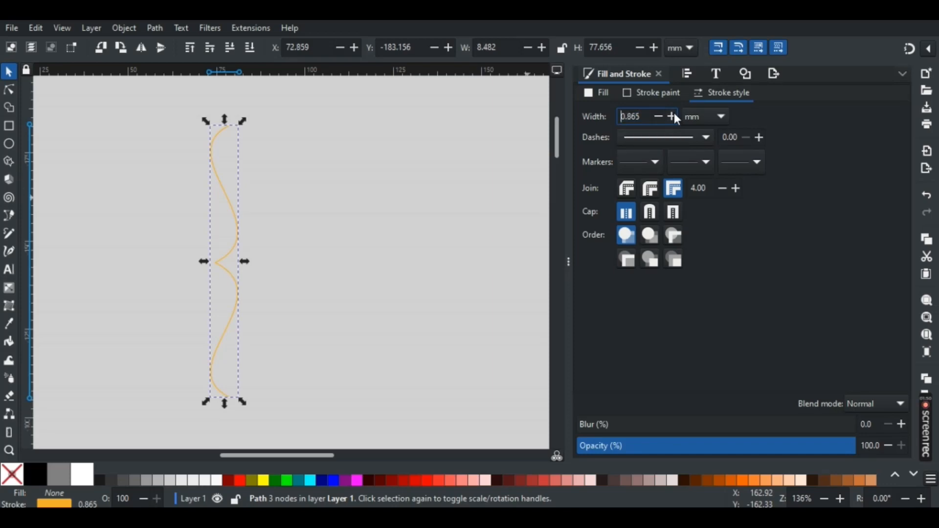
left_click(674, 115)
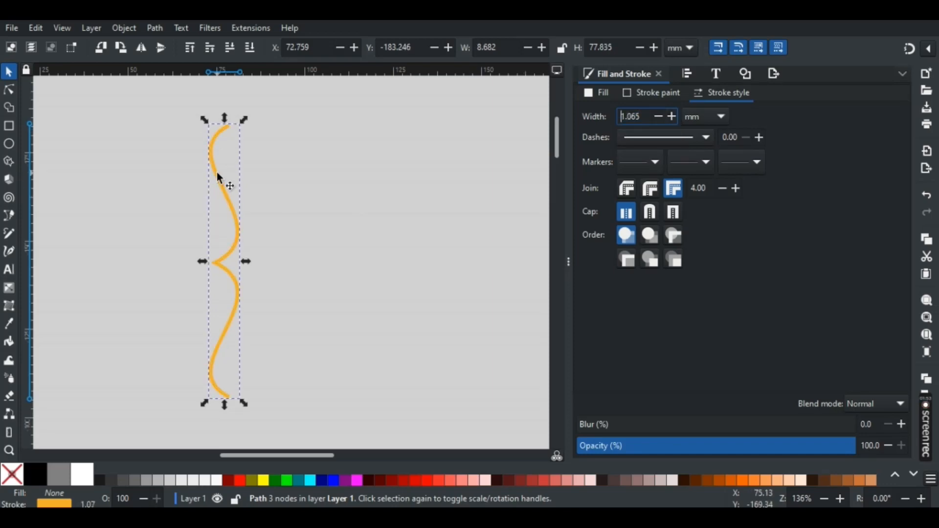
Rotate the curve 90° clockwise so it lies horizontal, and overlay it with a vertically flipped duplicate
left_click(121, 47)
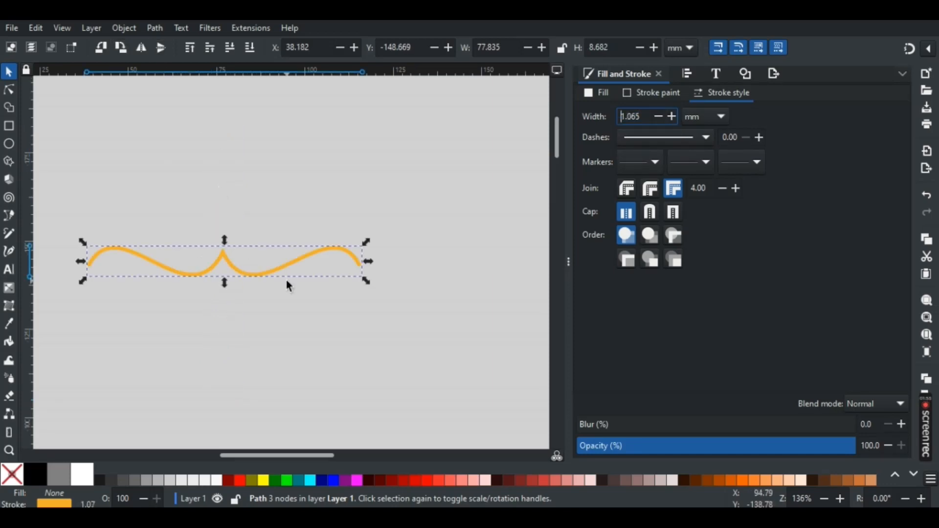
left_click_drag(297, 272, 334, 214)
right_click(336, 214)
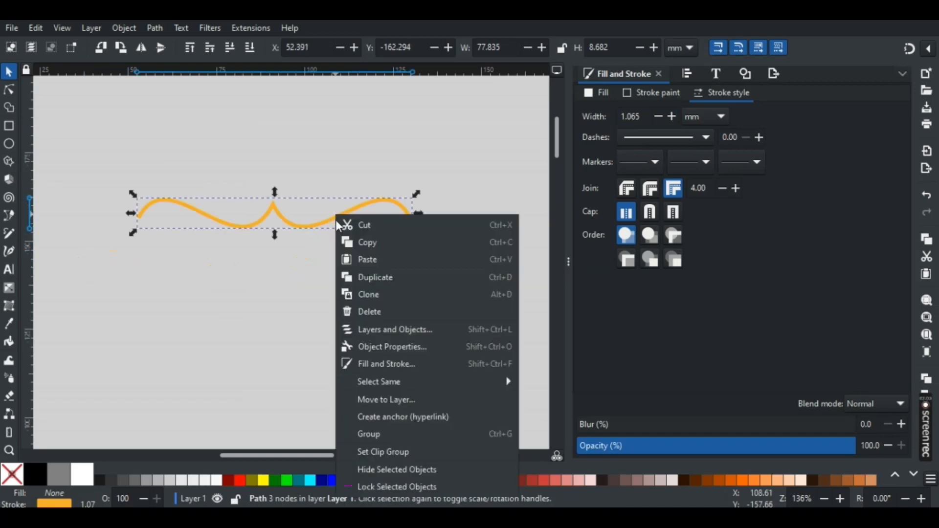
left_click(362, 277)
left_click(161, 51)
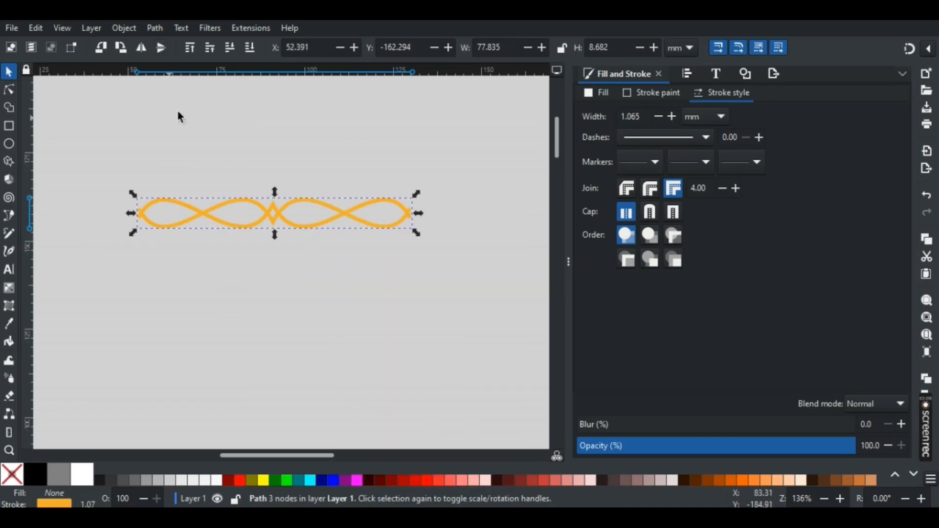
Select both overlaid wave curves and open the Align and Distribute options
left_click(218, 181)
left_click_drag(447, 238, 448, 238)
left_click(686, 74)
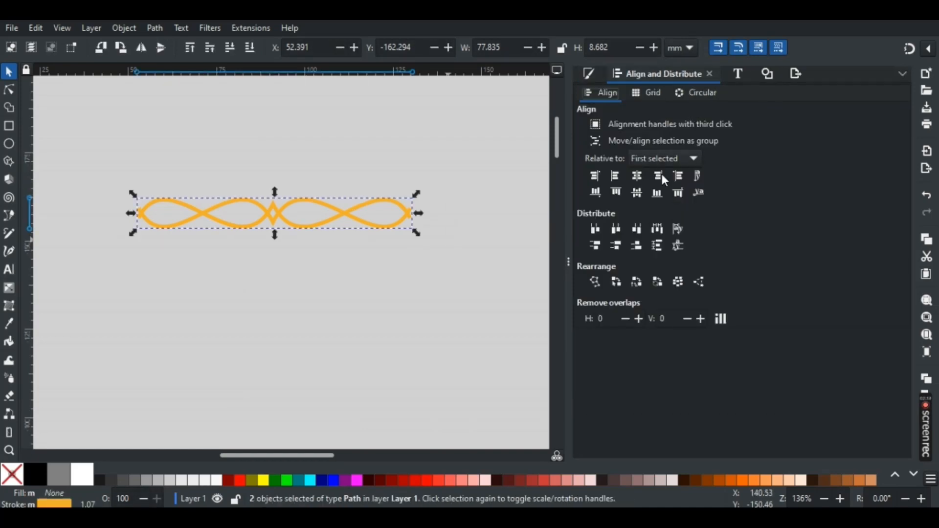
left_click(474, 214)
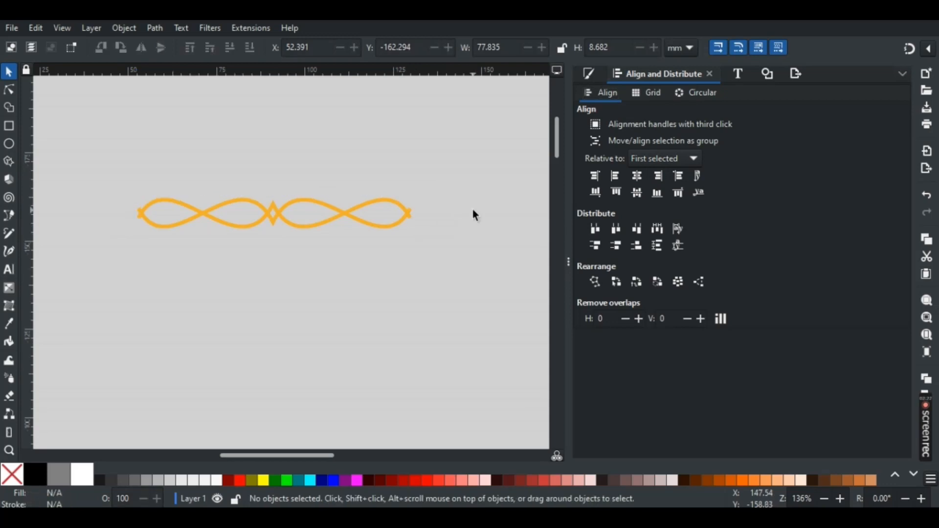
Enter node editing and make the nodes of both overlaid curves editable together
left_click(397, 205)
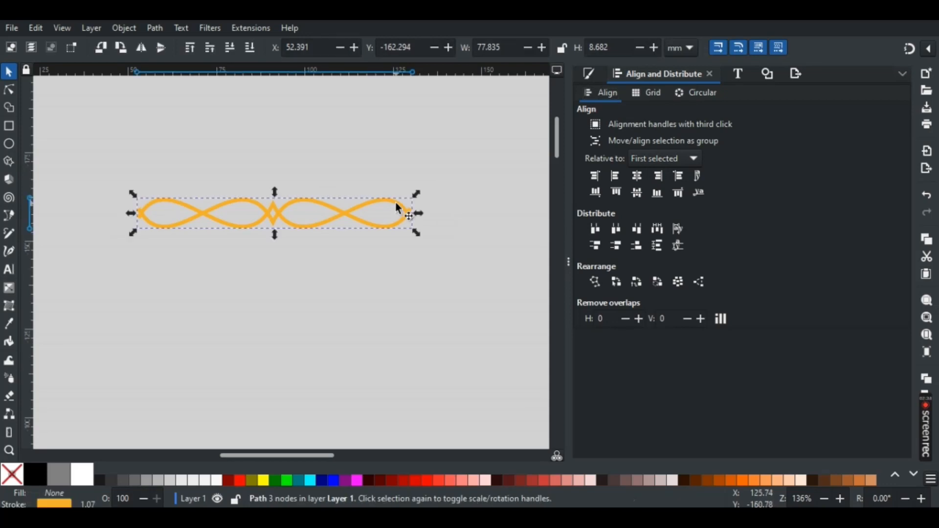
double_click(372, 203)
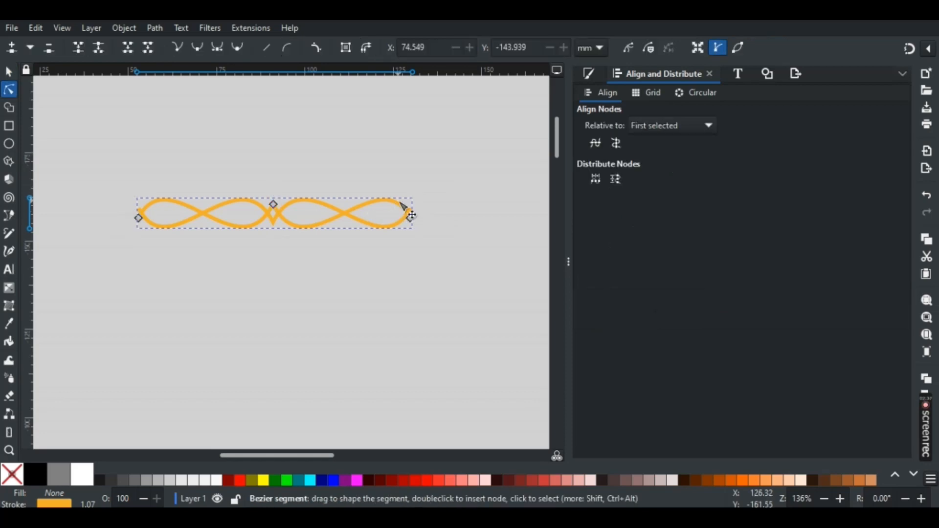
left_click(412, 215)
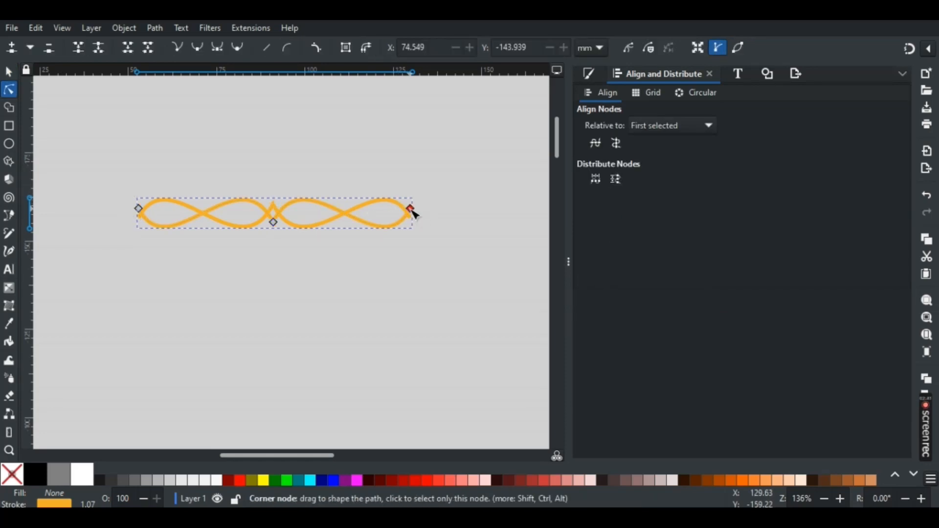
left_click(416, 222)
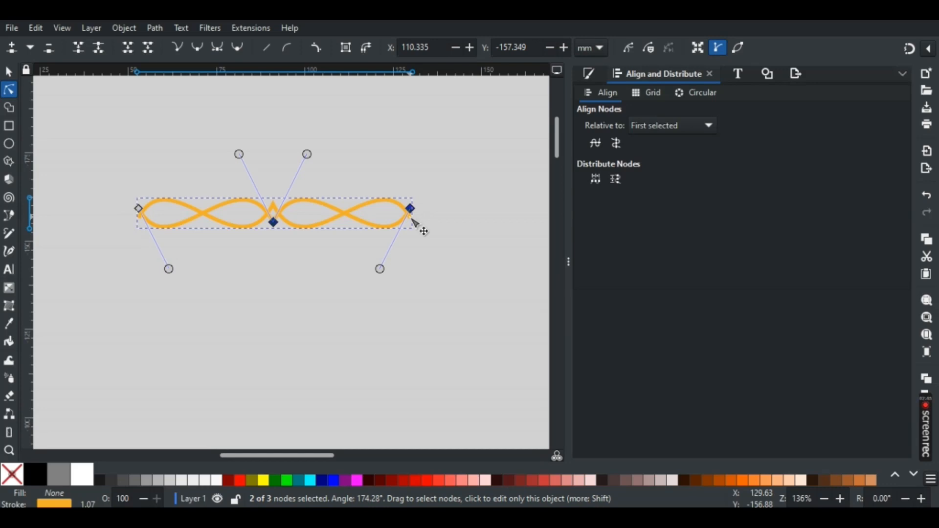
left_click(411, 219)
left_click(410, 218)
left_click(410, 234)
left_click(391, 204)
Join the paired end nodes of the two overlaid curves at the right end and at the left end
left_click_drag(399, 189, 422, 232)
left_click(99, 47)
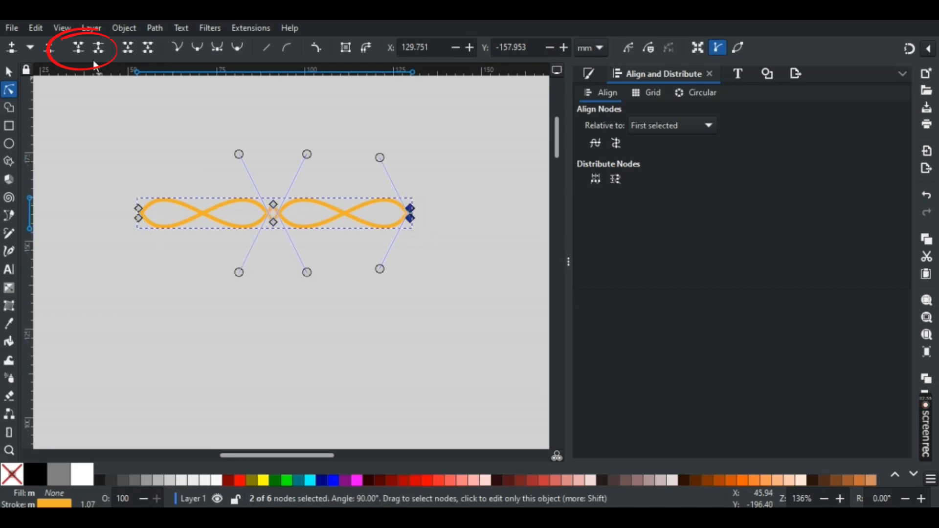
left_click(78, 47)
left_click_drag(117, 183, 159, 242)
left_click(78, 47)
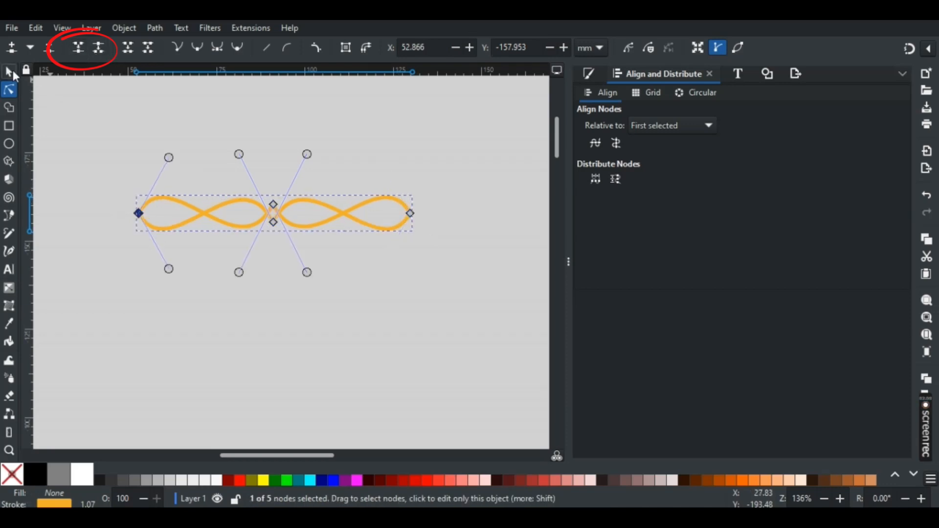
left_click(11, 72)
left_click(49, 105)
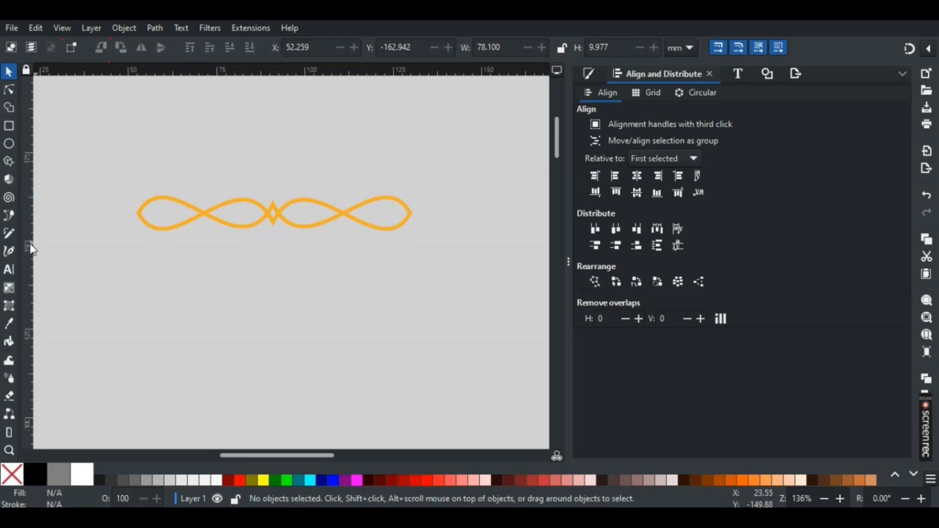
Set up the Pencil tool with the Triangle out shape and a scale of 1.49
left_click(10, 234)
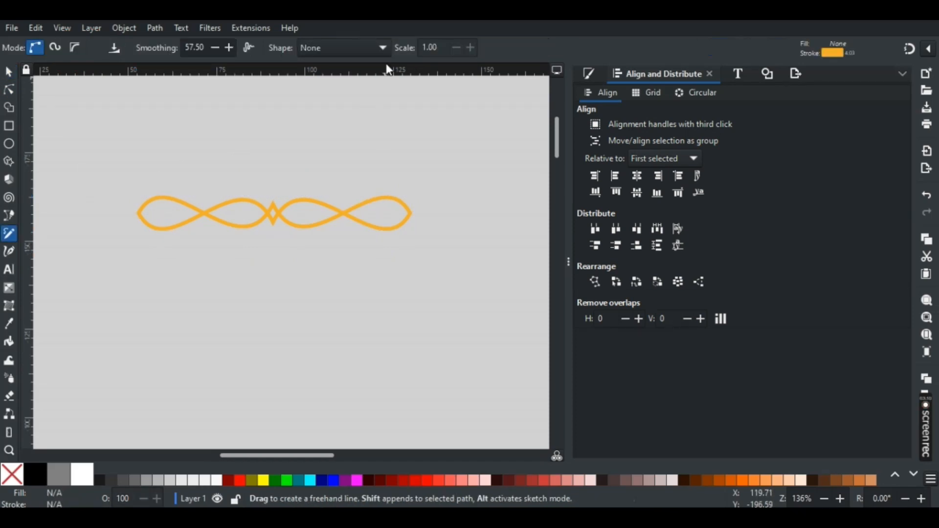
left_click(386, 46)
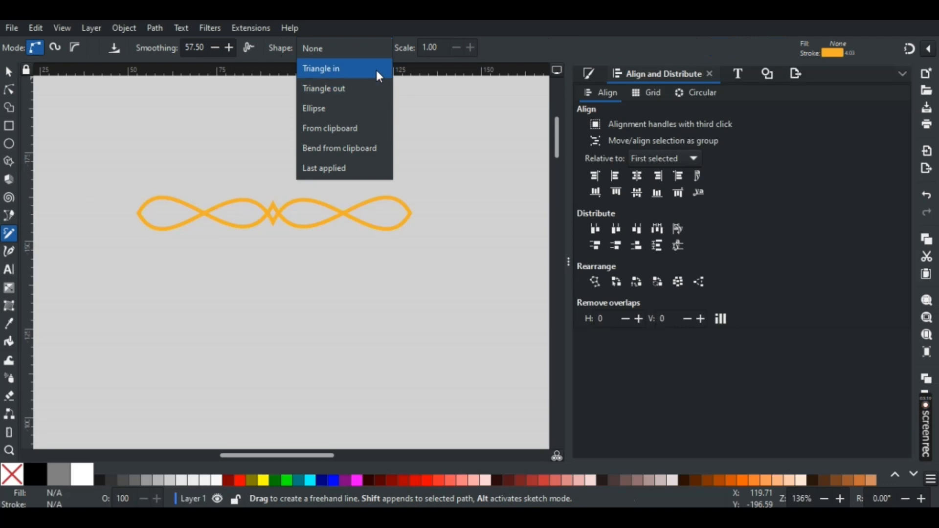
left_click(378, 88)
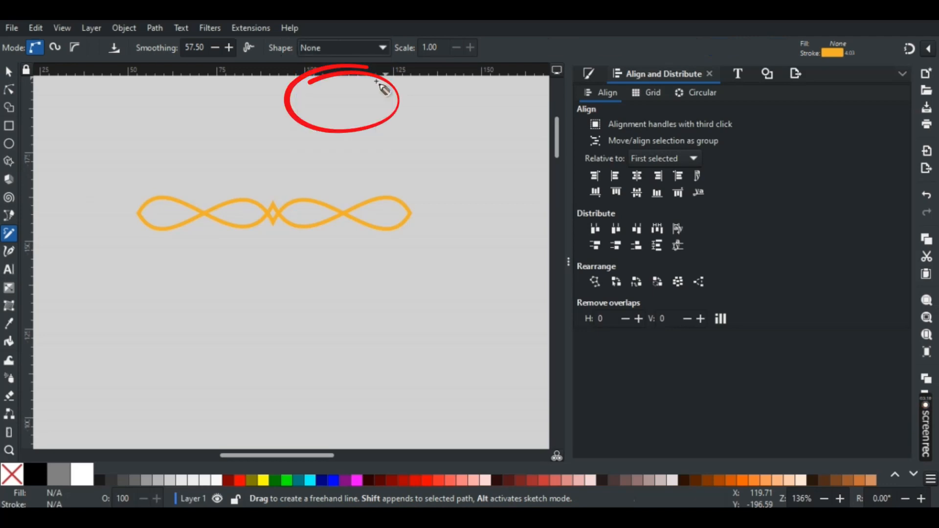
left_click(455, 48)
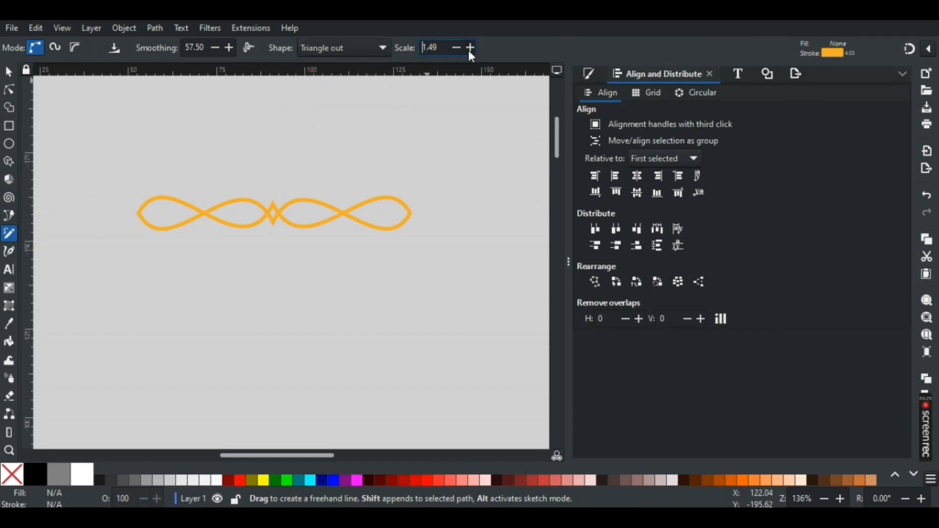
Draw a short tapered stroke about 7.8 mm tall above the ornament's centre and undo its last move
left_click(277, 166)
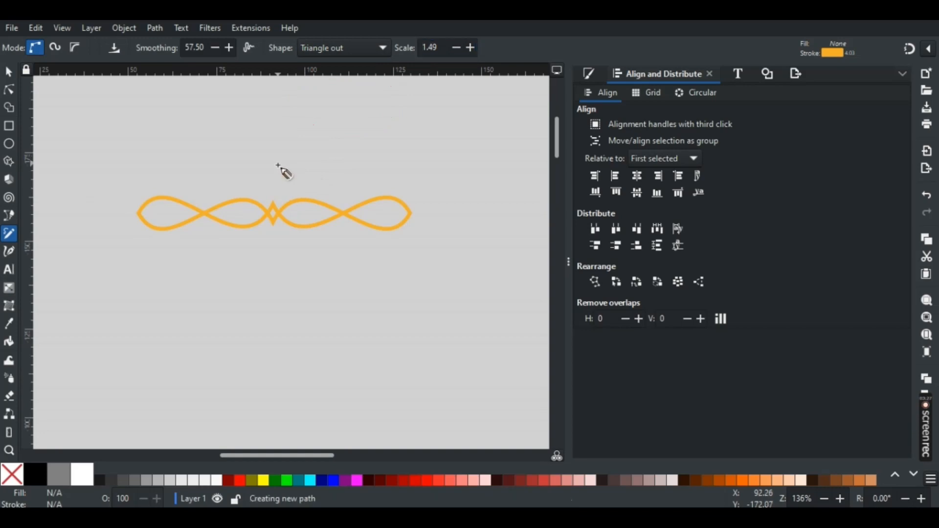
mouse_move(277, 165)
left_mouse_down()
mouse_move(281, 191)
mouse_move(282, 164)
mouse_move(262, 183)
left_mouse_up()
key("s")
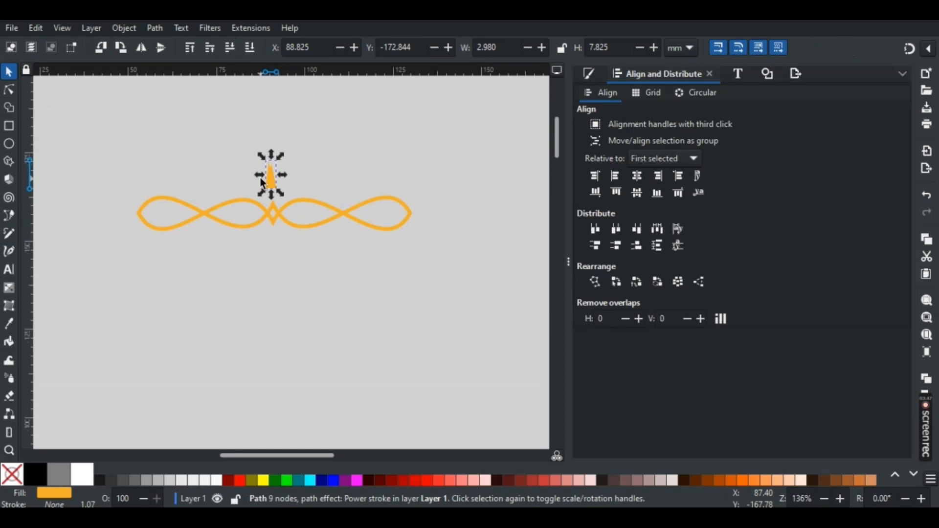
left_click(919, 198)
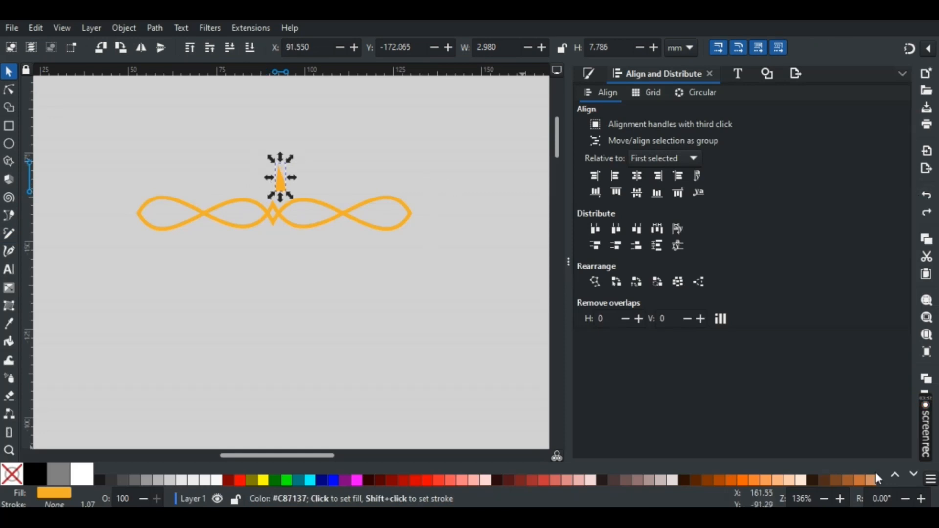
Fill the tapered stroke above the ornament with the gold palette colour #C8AB37
left_click(914, 474)
left_click(391, 482)
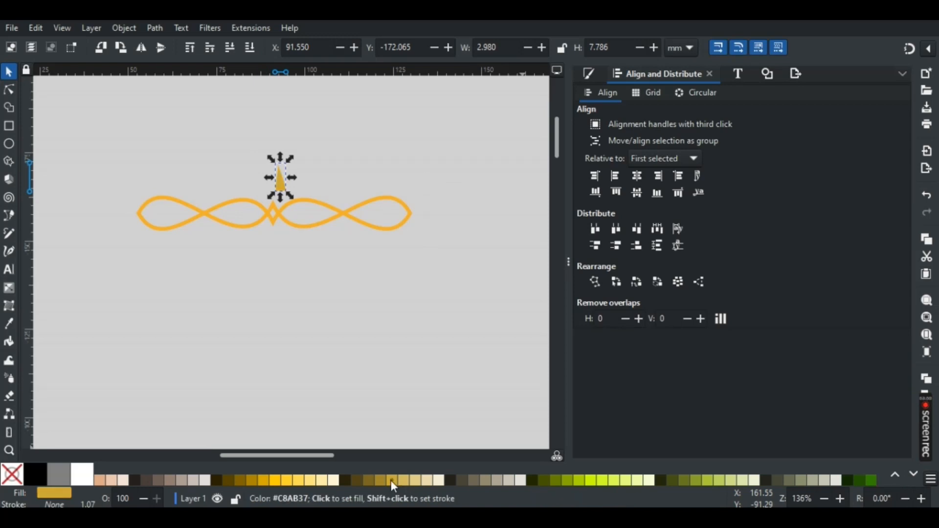
Flip the tapered stroke vertically above the ornament's centre and place a duplicate to its left
left_click_drag(283, 178, 286, 182)
right_click(286, 182)
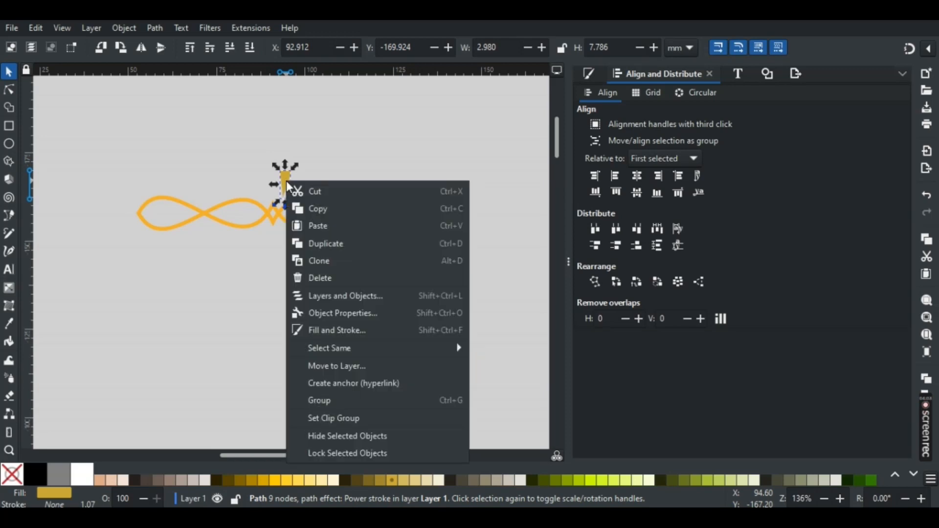
left_click(308, 243)
left_click_drag(282, 183, 263, 184)
left_click(267, 183)
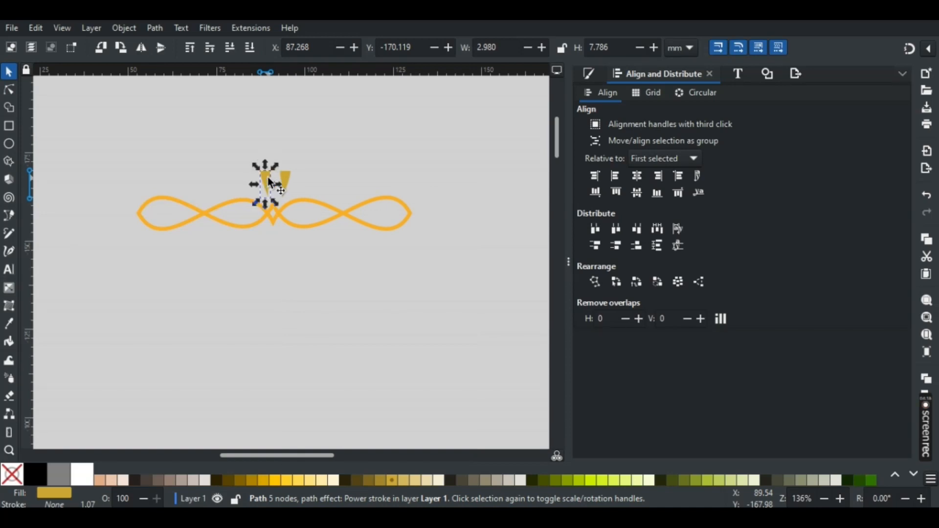
Rotate the original tapered stroke slightly clockwise and delete the untilted duplicate beside it
left_click(295, 189)
left_click_drag(288, 186, 299, 174)
left_click(284, 186)
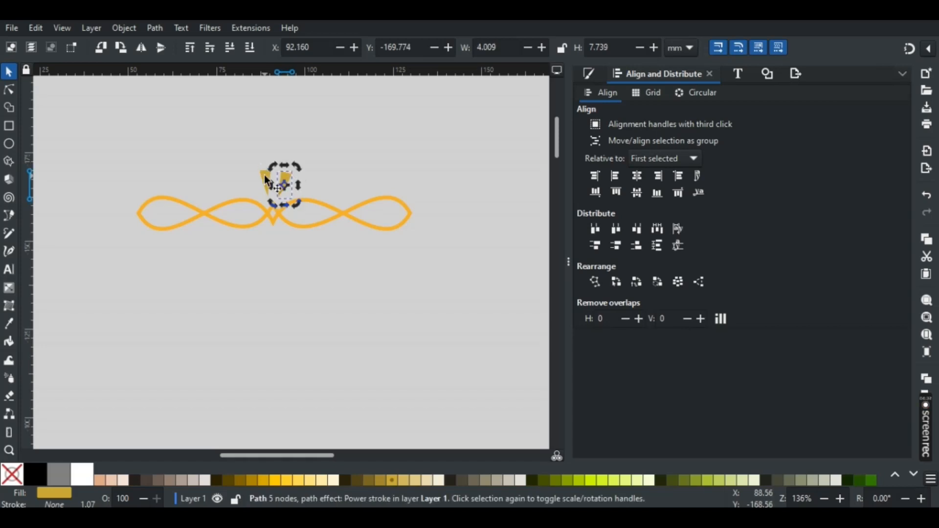
left_click(266, 180)
key("Escape")
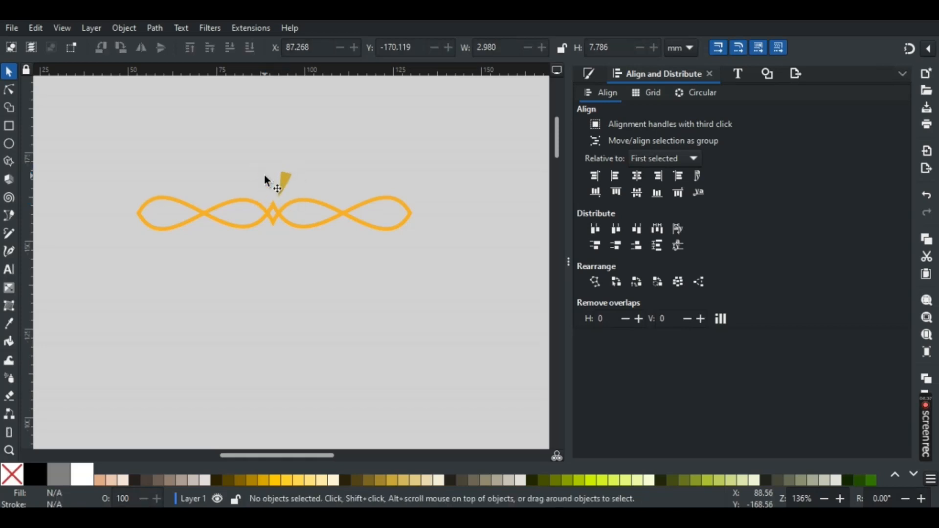
Duplicate the tilted stroke as a horizontally mirrored copy on the left and align the top edges of both strokes
left_click(283, 180)
right_click(284, 184)
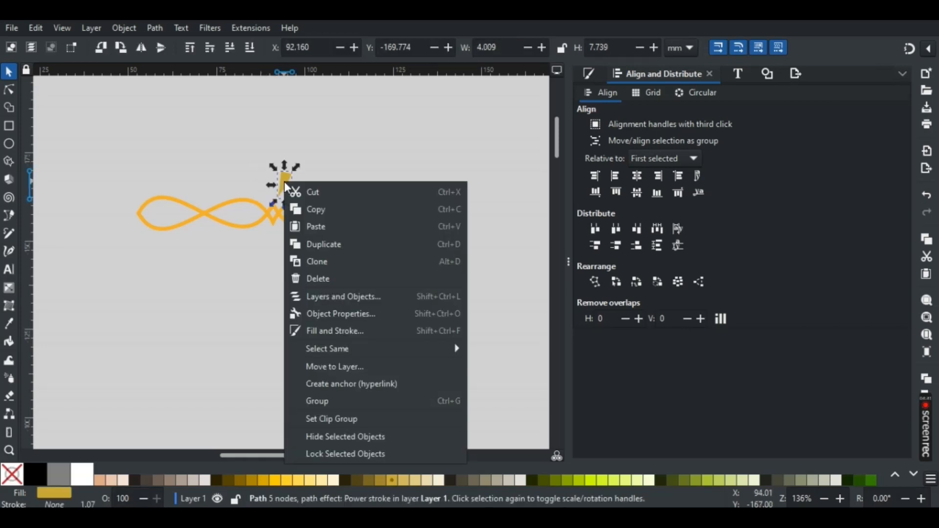
left_click(324, 244)
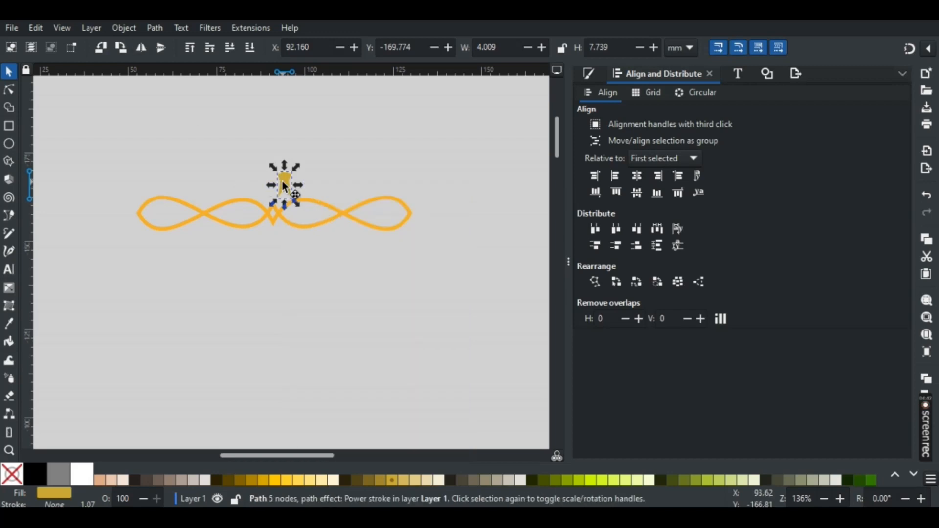
left_click_drag(282, 180, 301, 201)
left_click(614, 193)
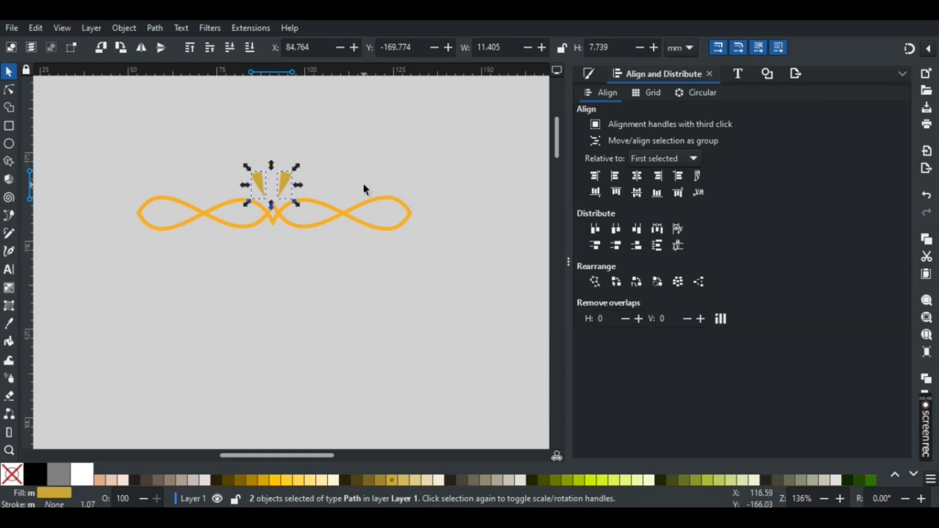
left_click(363, 184)
Group the two tapered strokes and scale the group down to about 8.7 mm wide just above the ornament's centre
left_click_drag(246, 163, 296, 203)
right_click(285, 188)
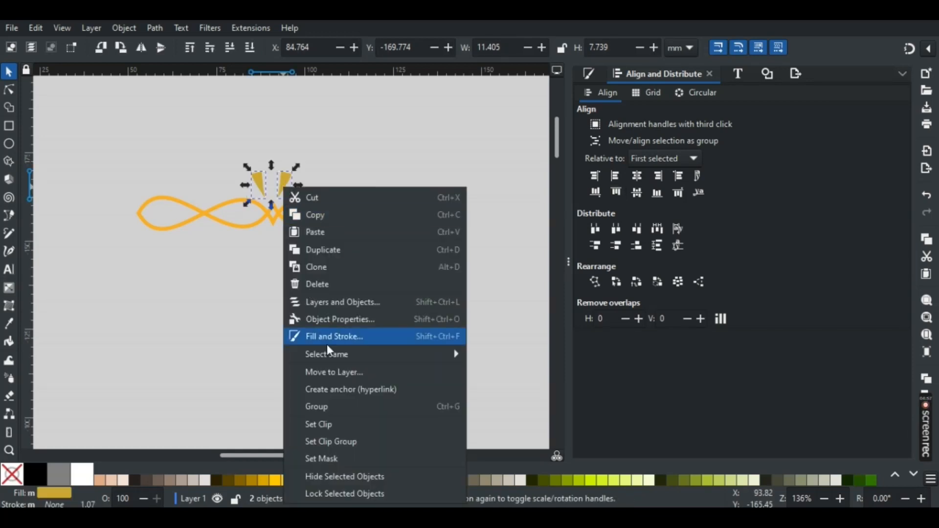
left_click(329, 400)
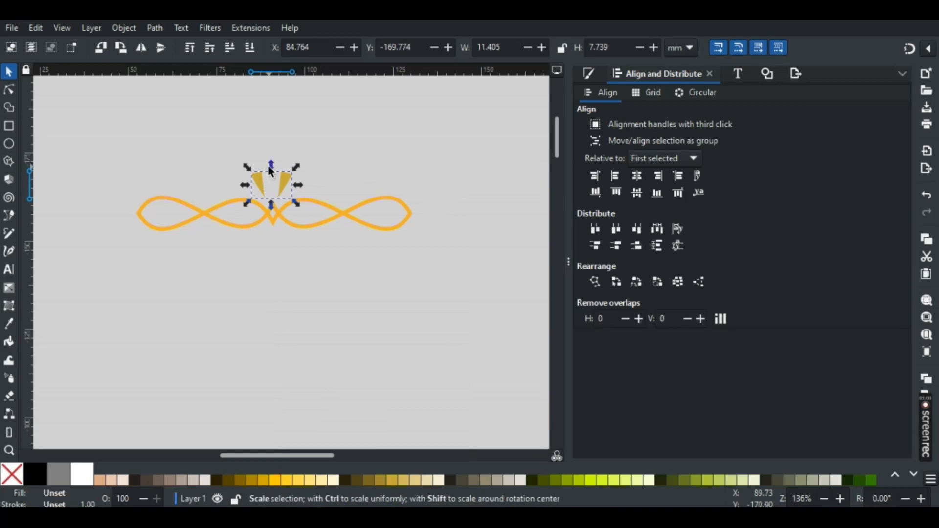
left_click_drag(272, 171, 259, 195)
left_click(183, 298)
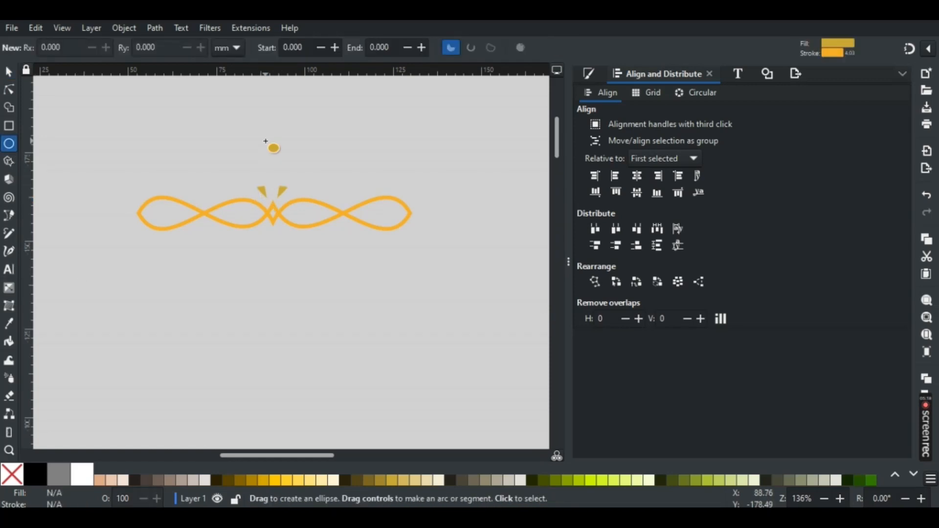
Draw a narrow upright ellipse about 1.8 mm wide and 5.1 mm tall above the strokes and remove its stroke paint
left_click_drag(264, 140, 272, 159)
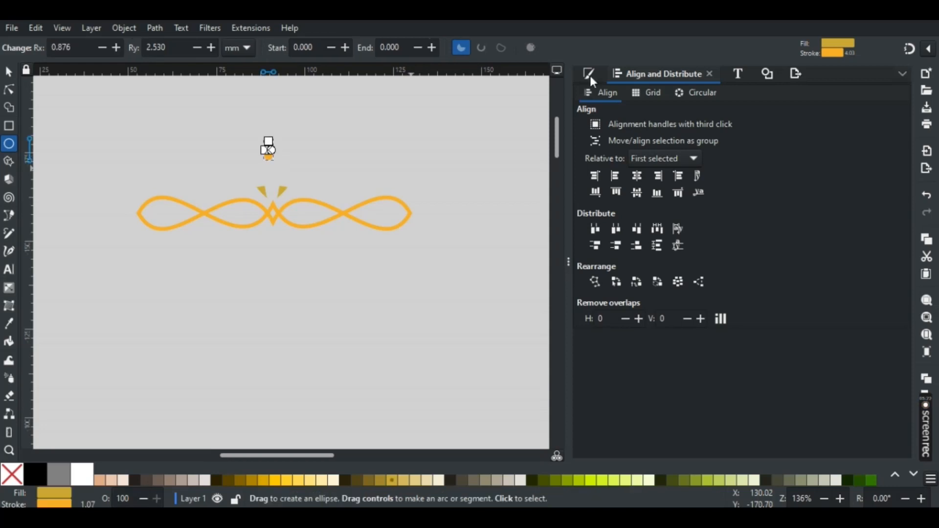
left_click(588, 74)
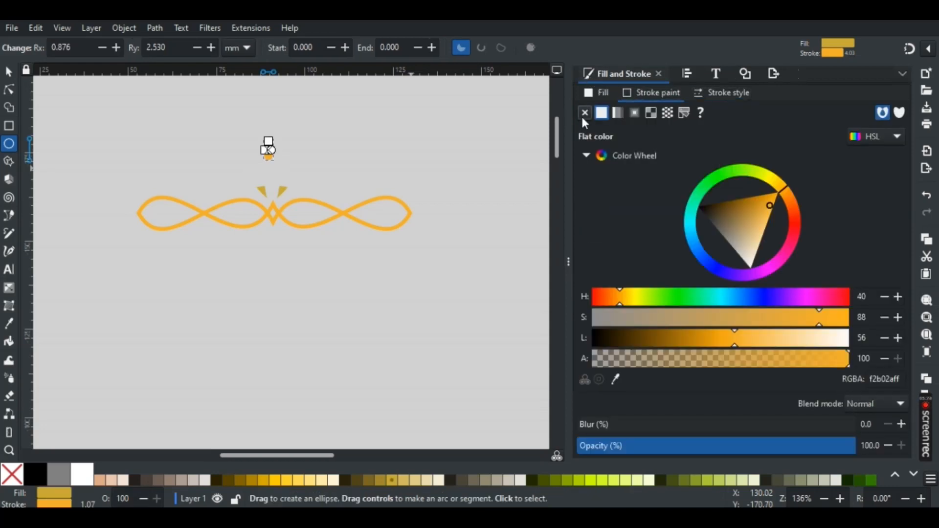
left_click(584, 113)
left_click(8, 72)
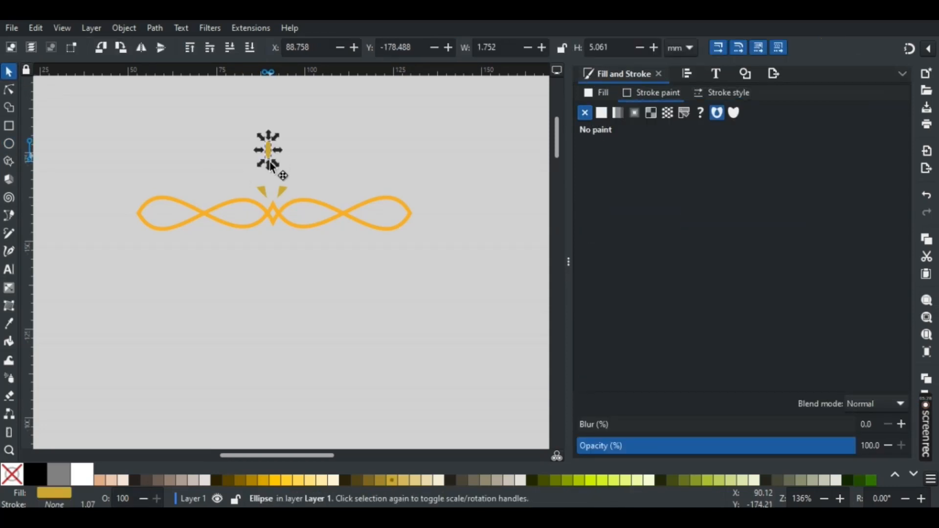
Move the ellipse between the two tapered strokes and align its bottom edge with the stroke group
mouse_move(273, 167)
left_mouse_down()
mouse_move(273, 196)
mouse_move(300, 210)
left_mouse_up()
left_click(273, 197)
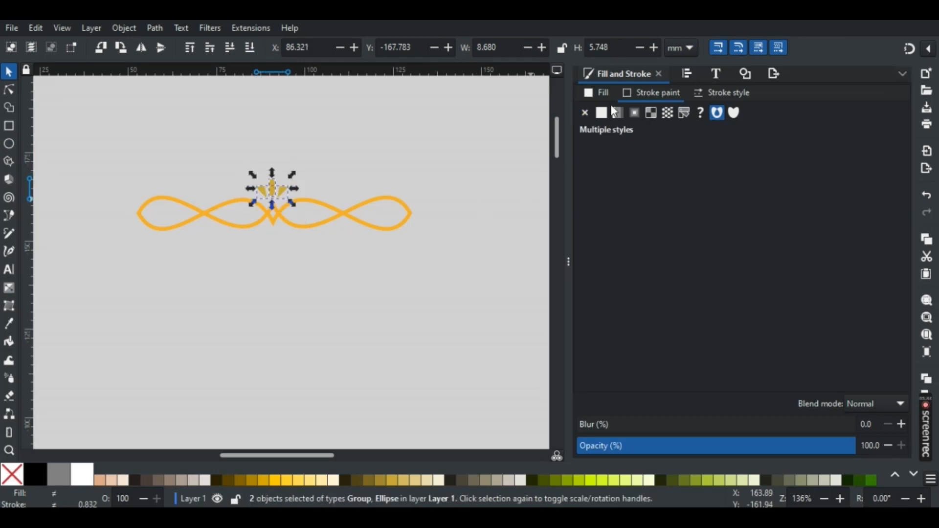
left_click(687, 73)
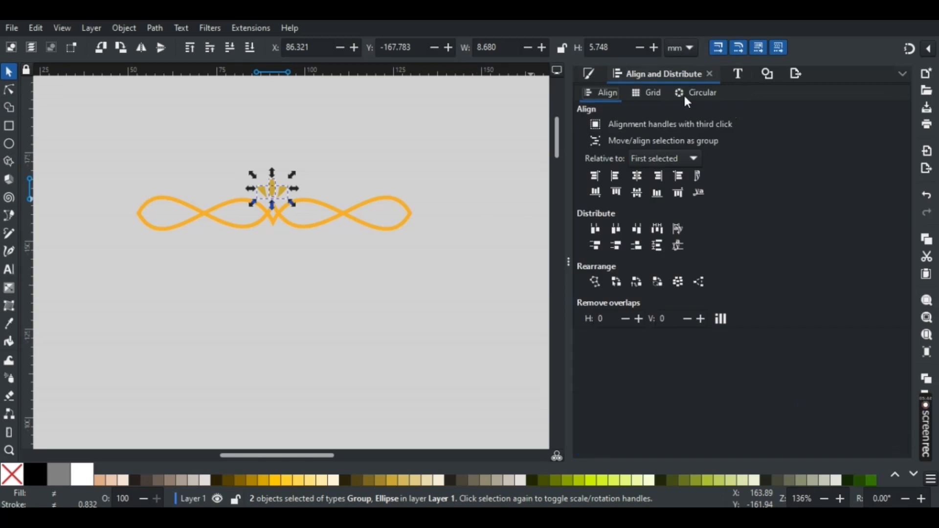
left_click(661, 194)
left_click(385, 175)
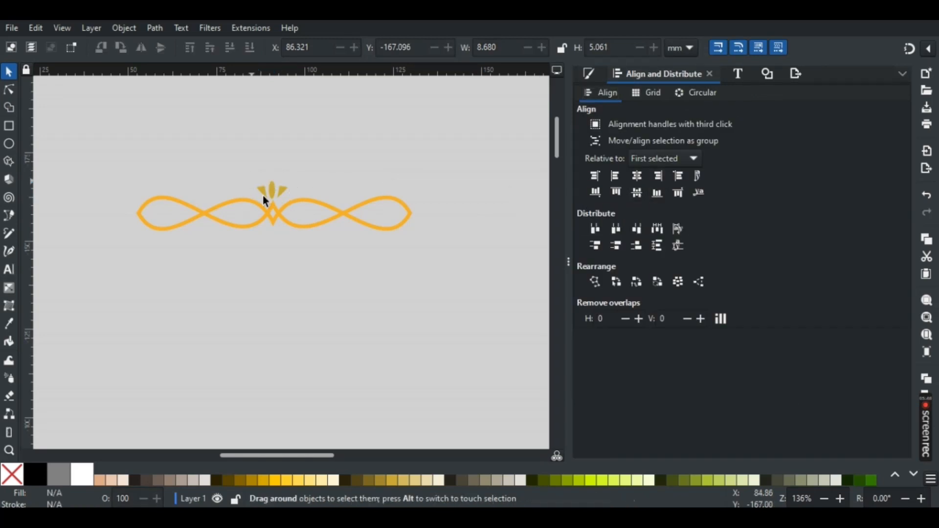
Group the ellipse with the tapered strokes and place a vertically flipped duplicate of this fan below the ornament's centre
left_click_drag(246, 171, 292, 209)
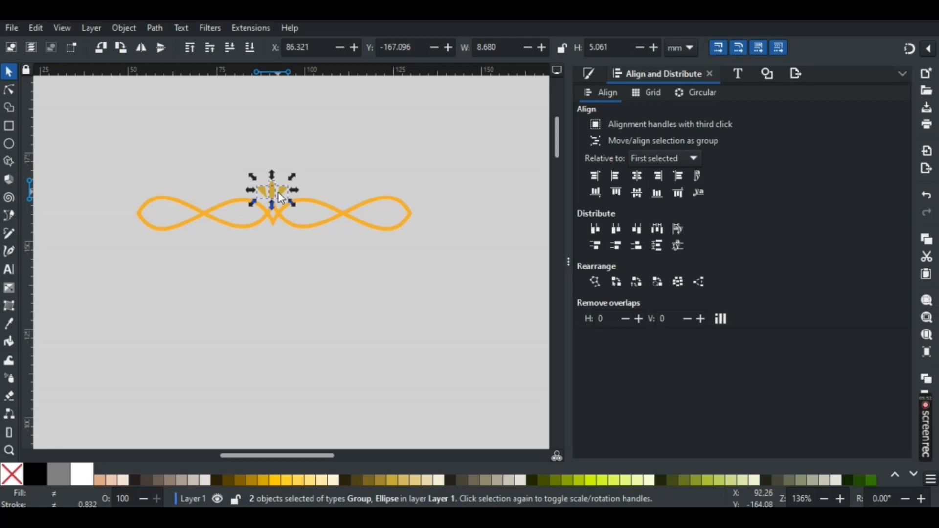
right_click(279, 193)
left_click(336, 409)
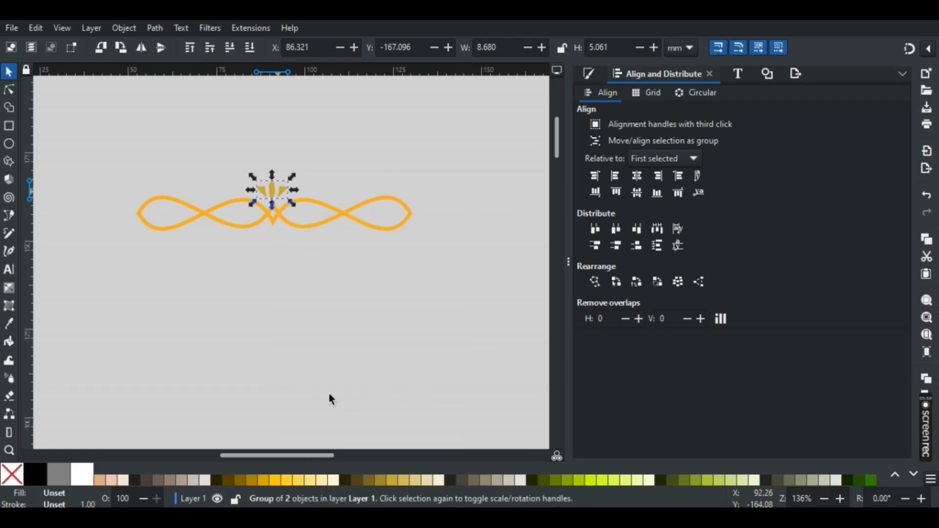
right_click(271, 196)
left_click(288, 241)
left_click(161, 48)
left_click_drag(275, 190, 272, 246)
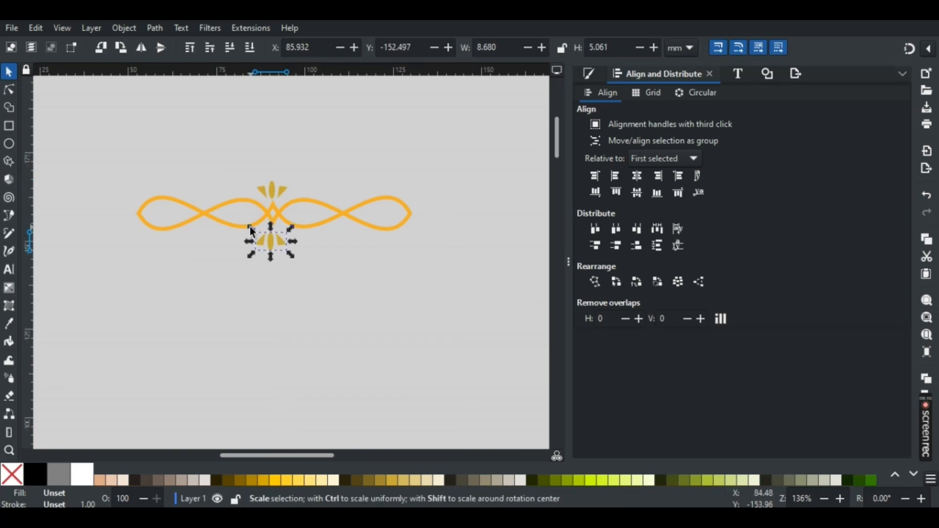
Centre the upper and lower fans on the wavy curve's vertical axis, using the curve as the first selected object
left_click(240, 224)
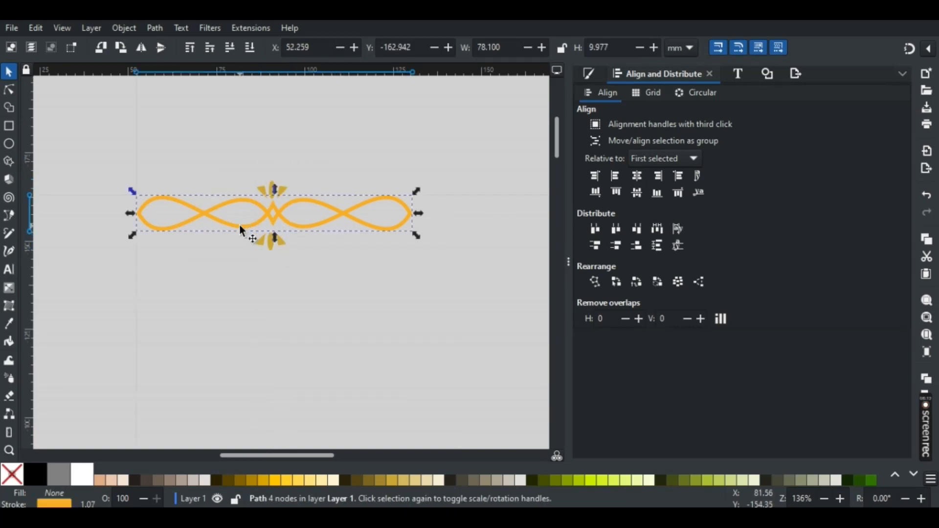
left_click(269, 189, "shift")
left_click(271, 242, "shift")
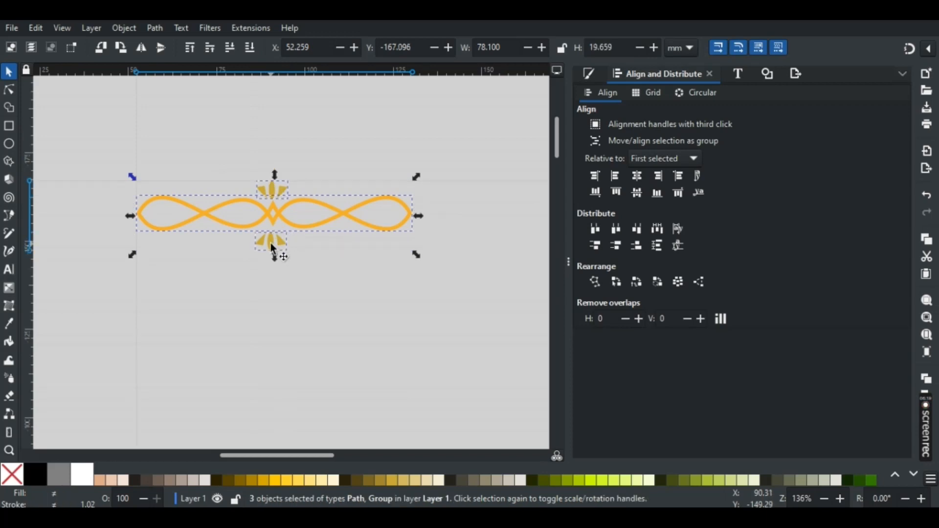
left_click(638, 177)
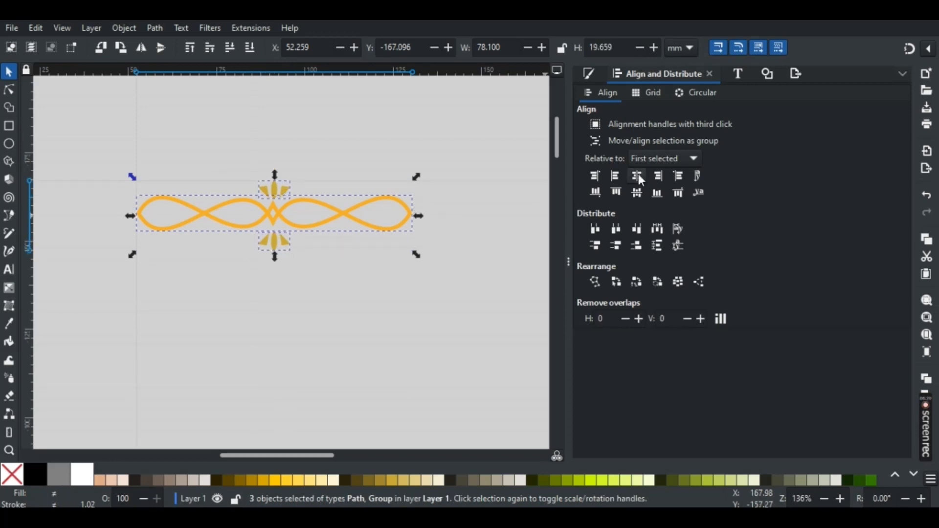
Change the wavy curve's stroke colour to the darker gold c2ac1dff to match the fans
left_click(401, 224)
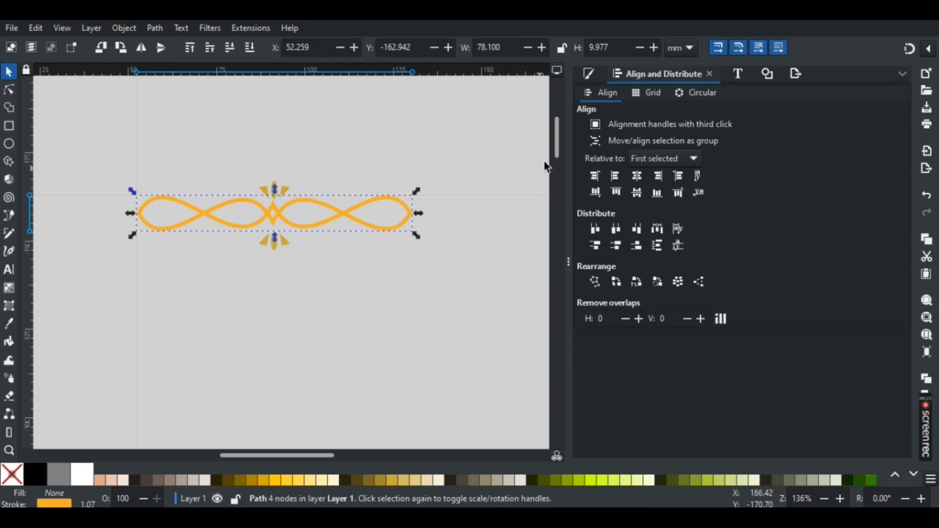
left_click(589, 75)
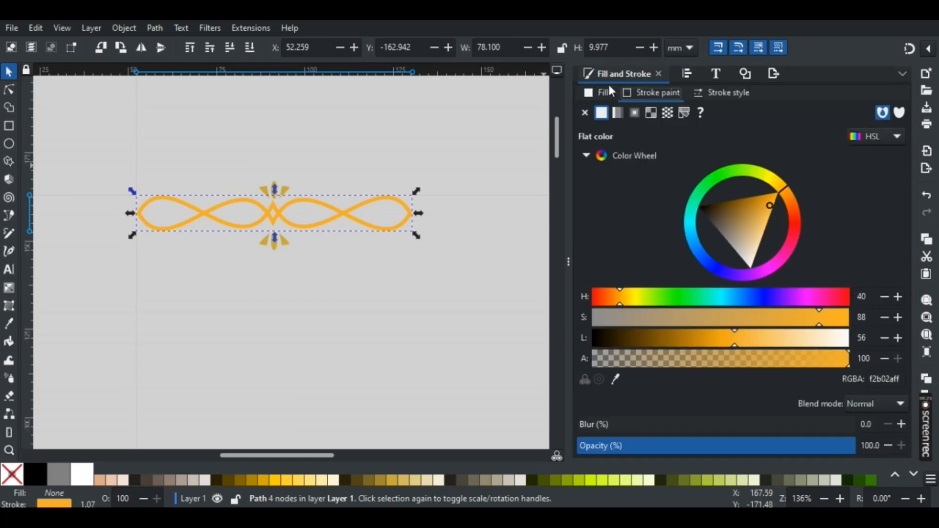
left_click(706, 337)
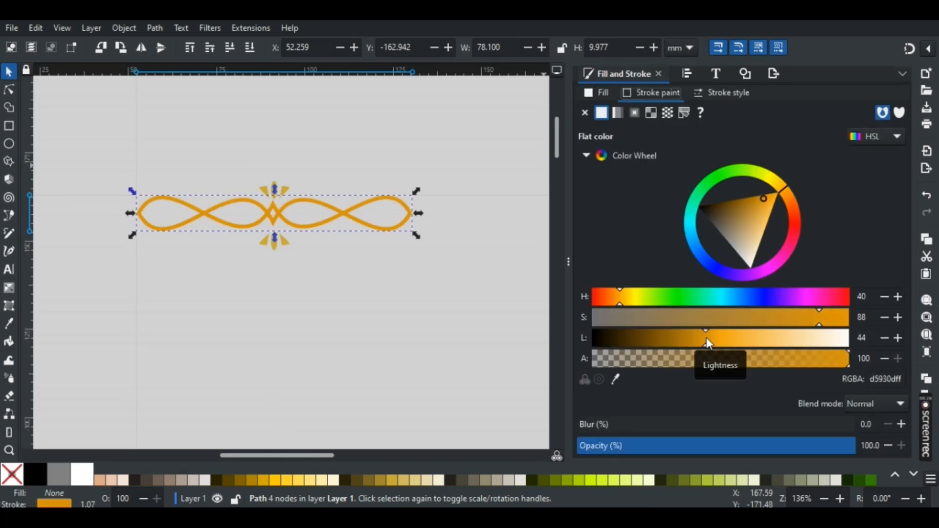
left_click(774, 183)
left_click(766, 197)
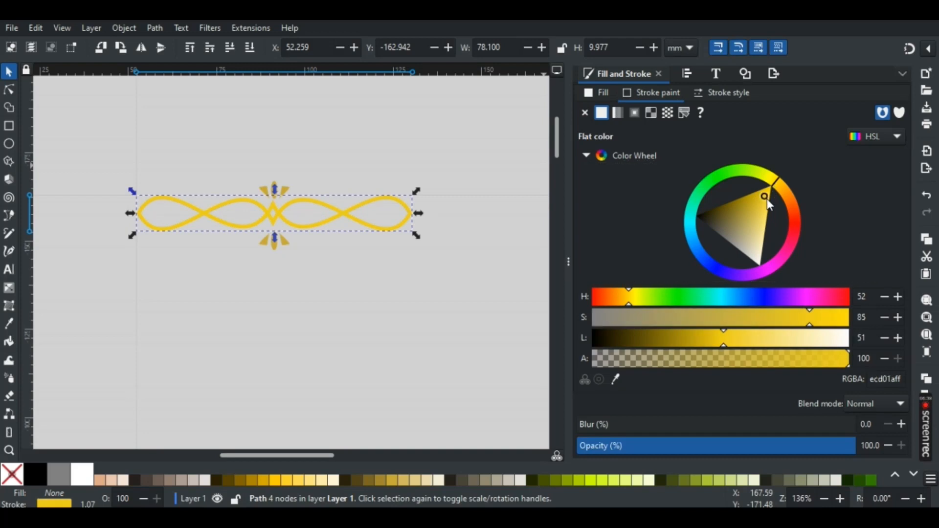
left_click(488, 284)
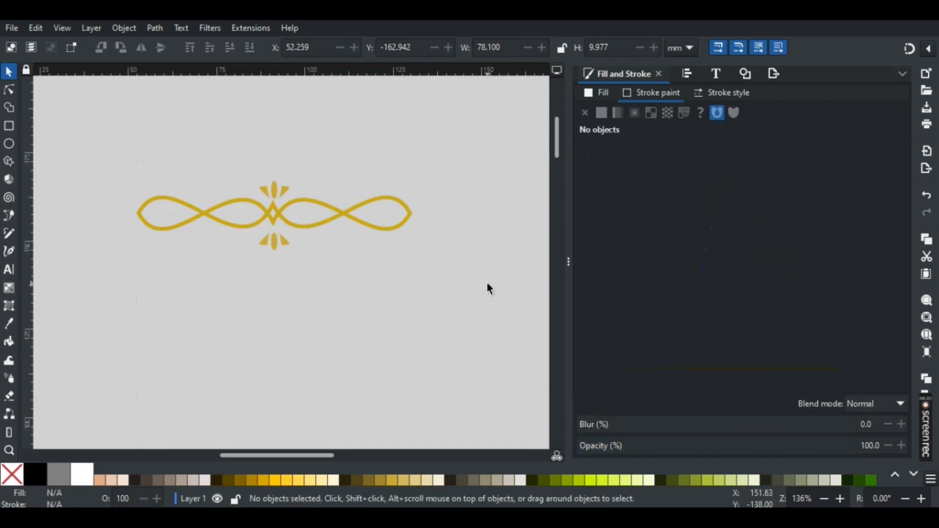
Duplicate the lower fan, rotate the copy 90° clockwise and place it beyond the curve's left end
left_click(280, 251)
right_click(280, 251)
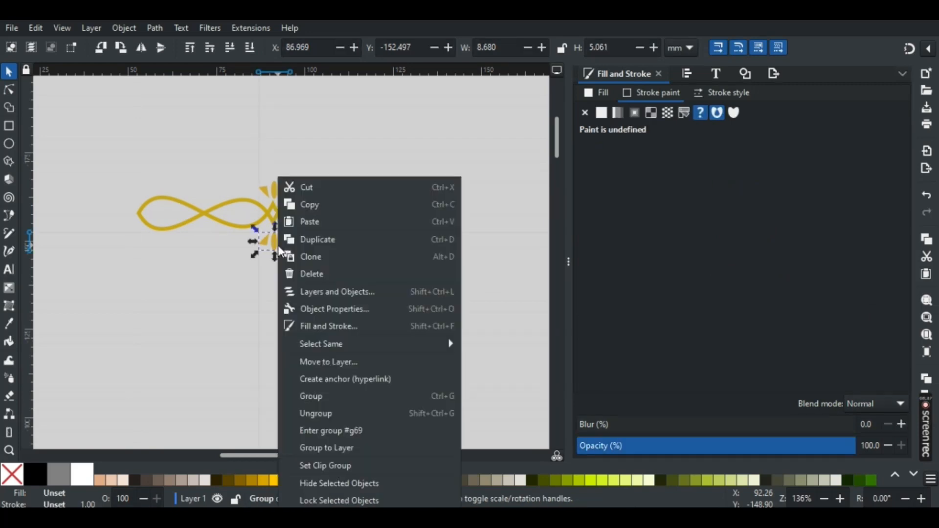
left_click(313, 237)
left_click(125, 51)
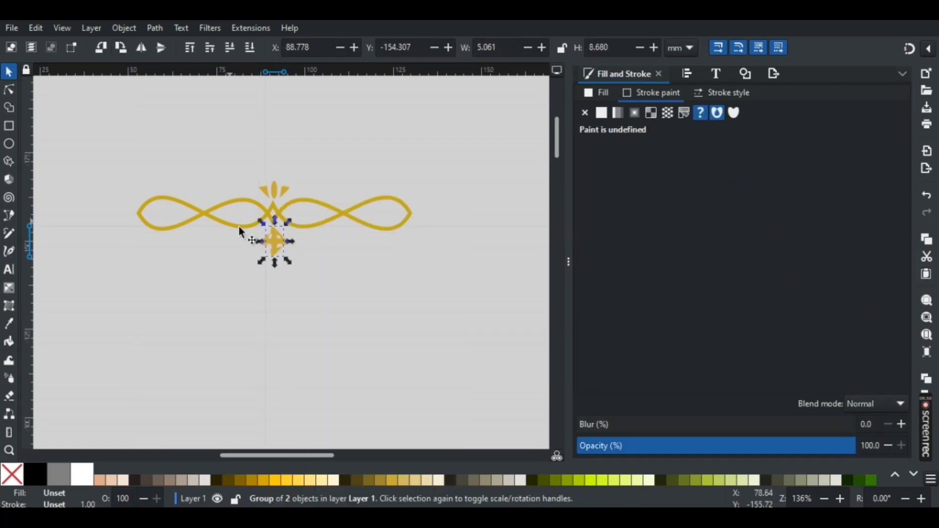
left_click_drag(265, 242, 115, 211)
Duplicate the left-end fan, flip the copy horizontally and place it beyond the curve's right end
right_click(123, 213)
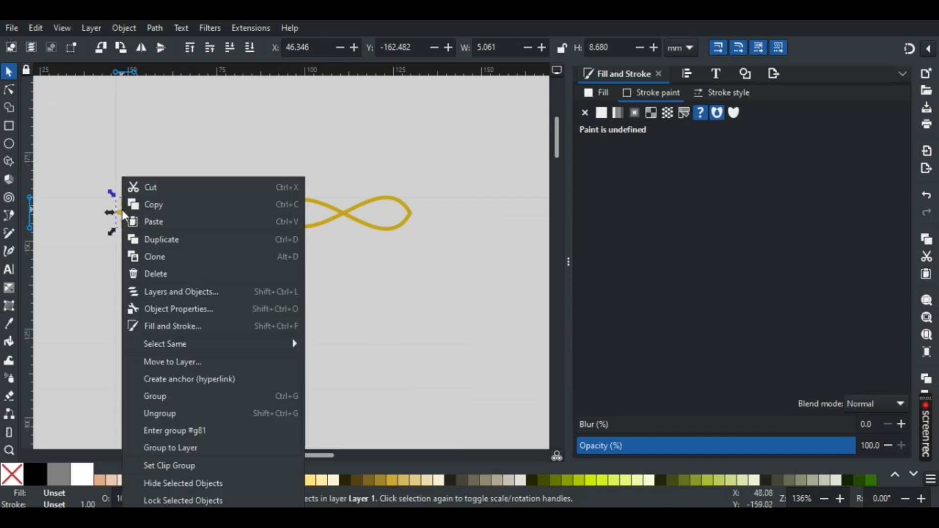
left_click(168, 237)
left_click(161, 48)
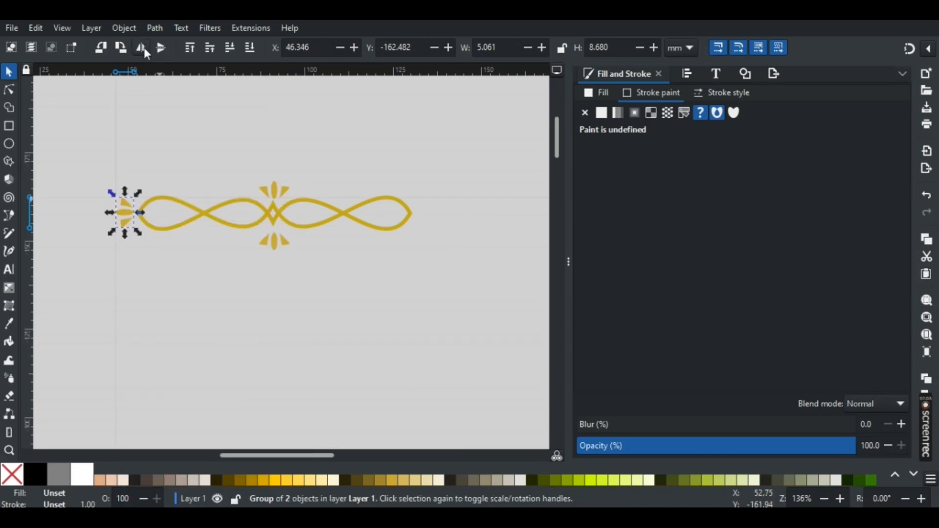
left_click(144, 48)
left_click_drag(131, 212, 317, 213)
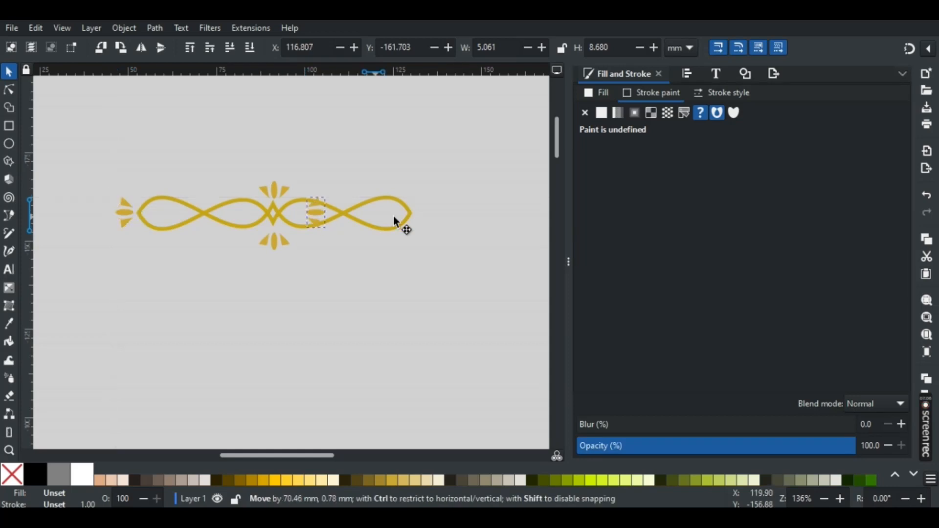
left_click_drag(394, 217, 437, 213)
left_click_drag(433, 218, 432, 219)
Centre the left-end and right-end fans on the wavy curve's horizontal axis, using the curve as the first selected object
left_click(356, 223)
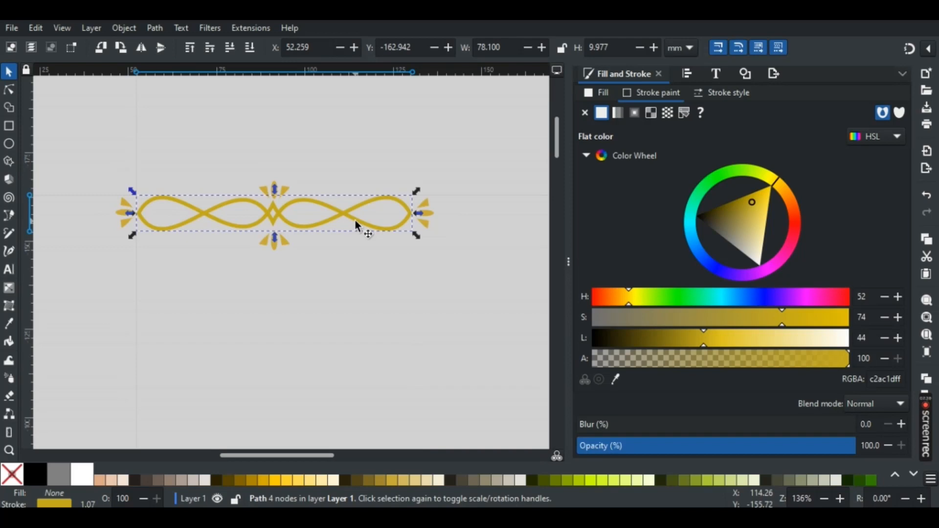
left_click(127, 219, "shift")
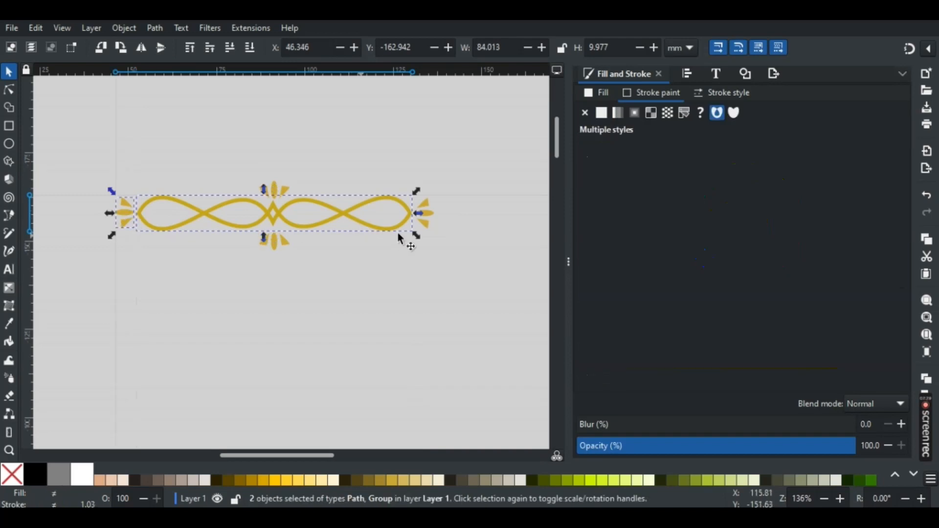
left_click(424, 217, "shift")
left_click(688, 74)
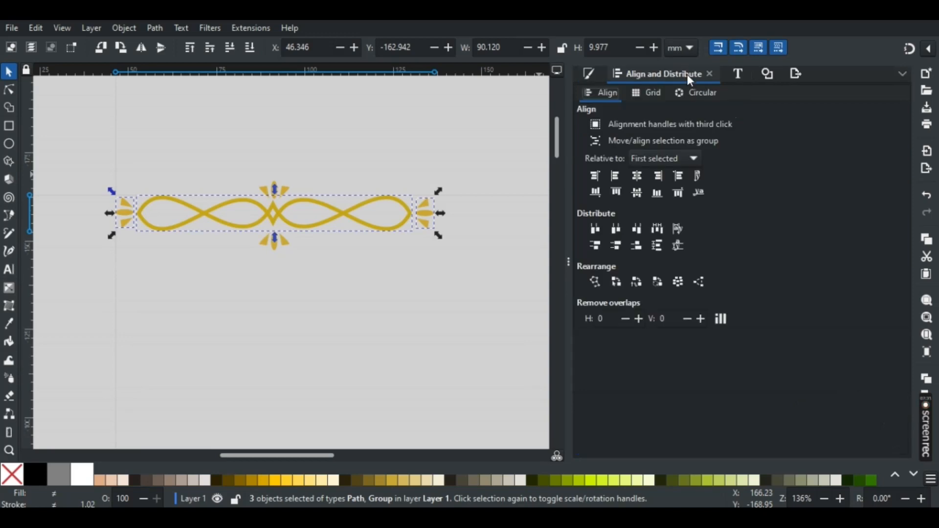
left_click(637, 194)
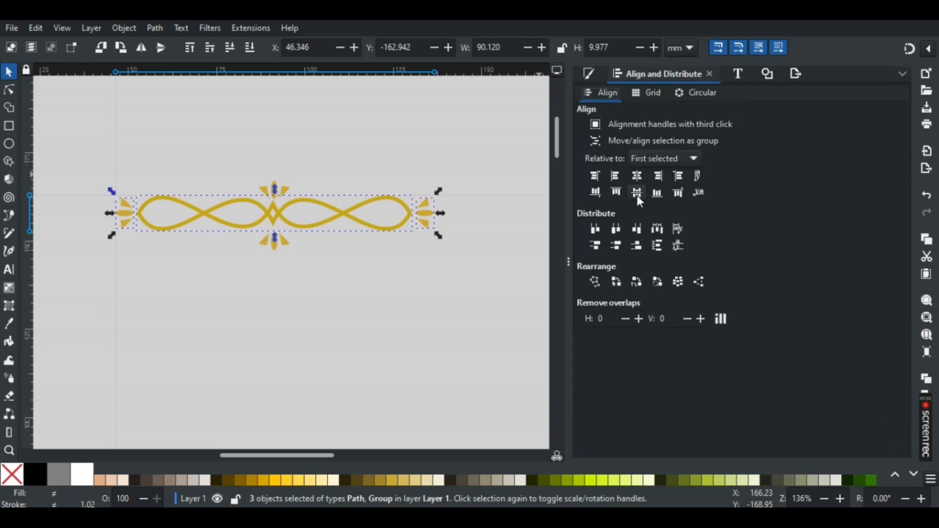
left_click(522, 219)
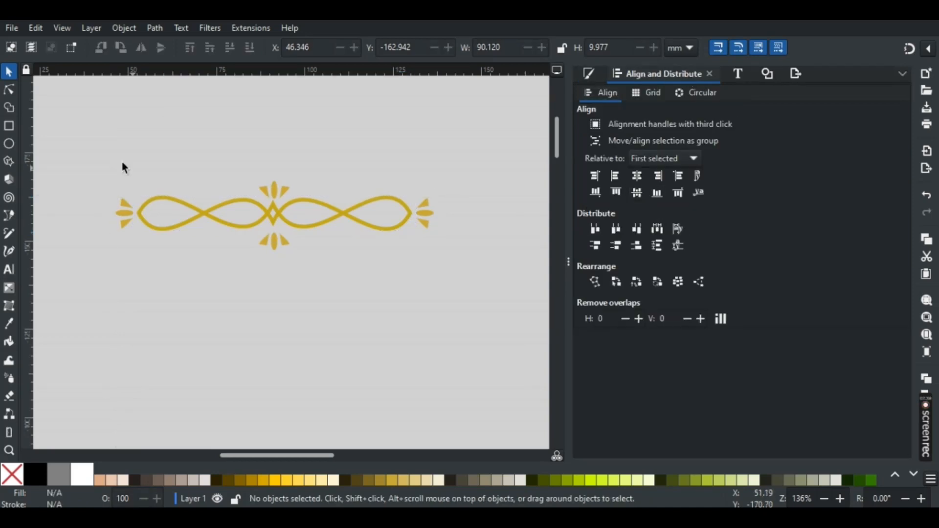
Duplicate the whole ornament with its four fans and place the copy directly below the original
left_click_drag(104, 159, 436, 259)
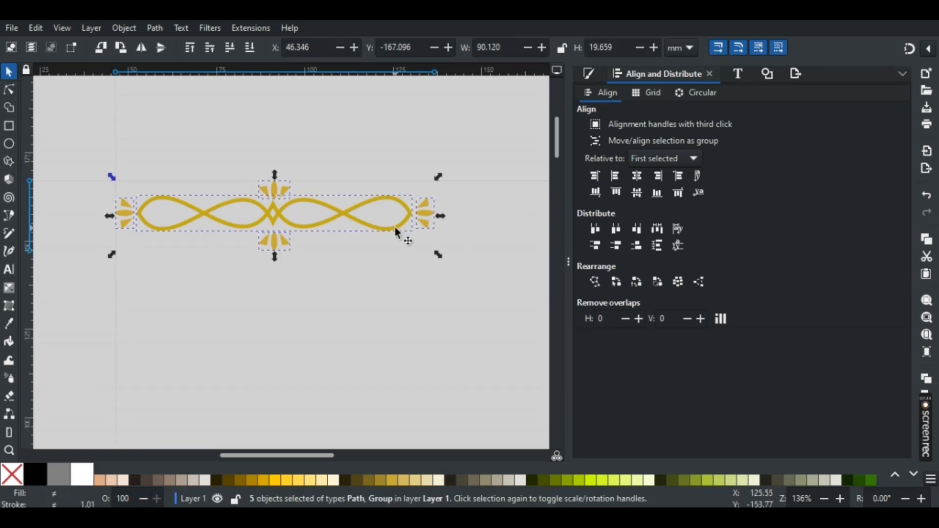
right_click(347, 214)
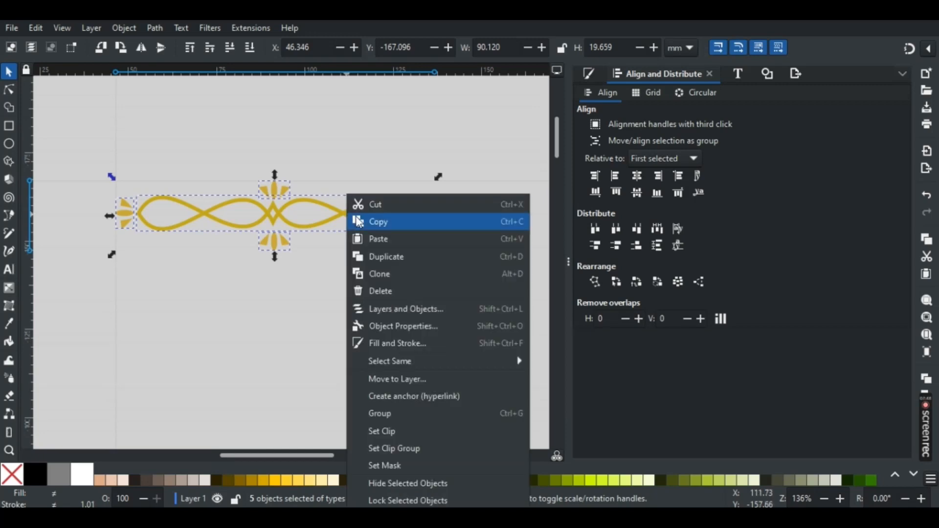
left_click(372, 256)
left_click_drag(335, 230, 331, 313)
left_click(342, 259)
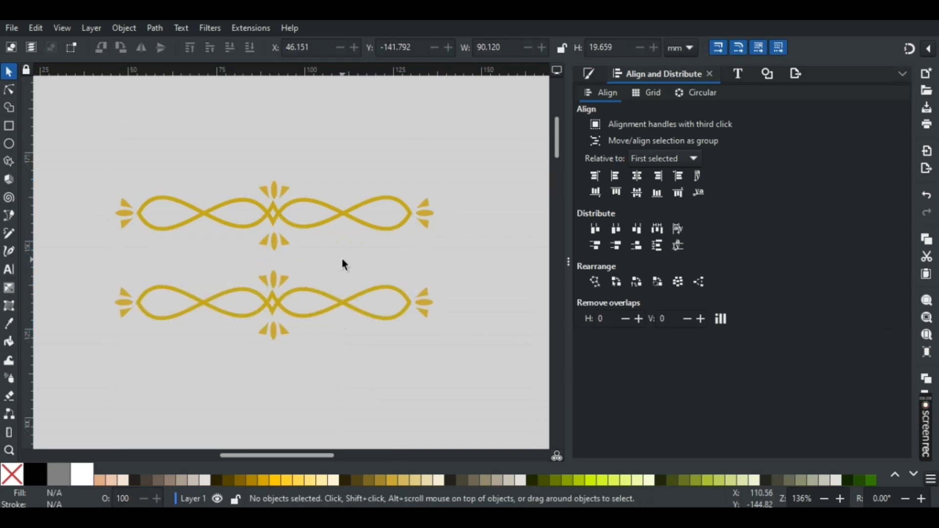
Duplicate the lower ornament's wavy curve and squash the copy vertically to about 5.3 mm high inside the original
left_click(327, 307)
right_click(328, 307)
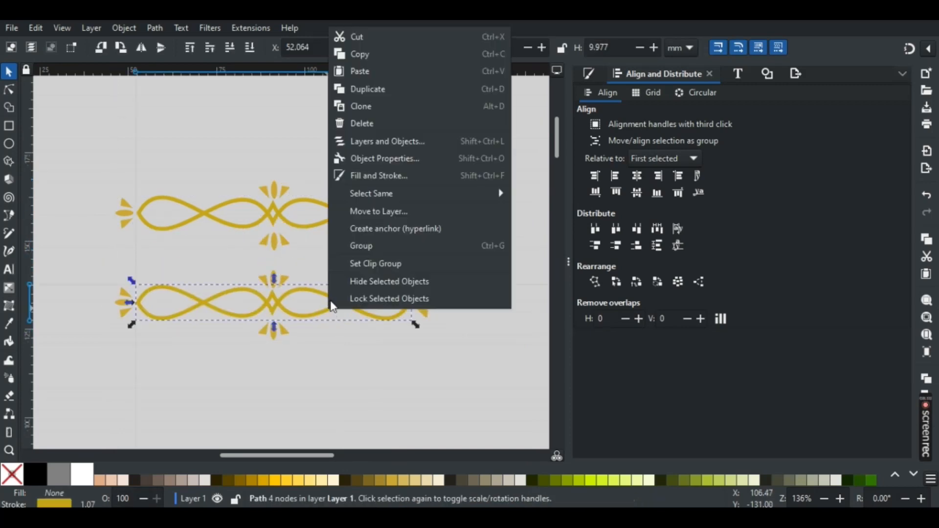
left_click(356, 90)
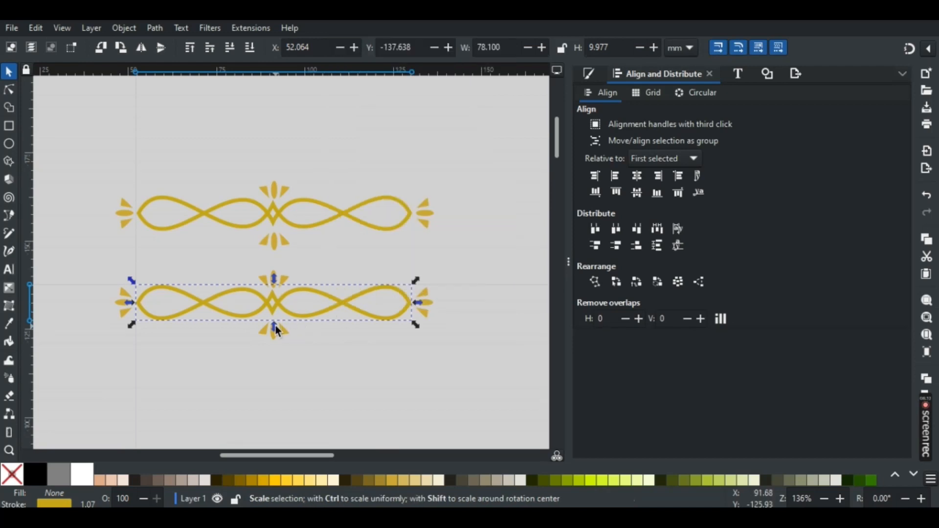
left_click_drag(274, 324, 274, 316)
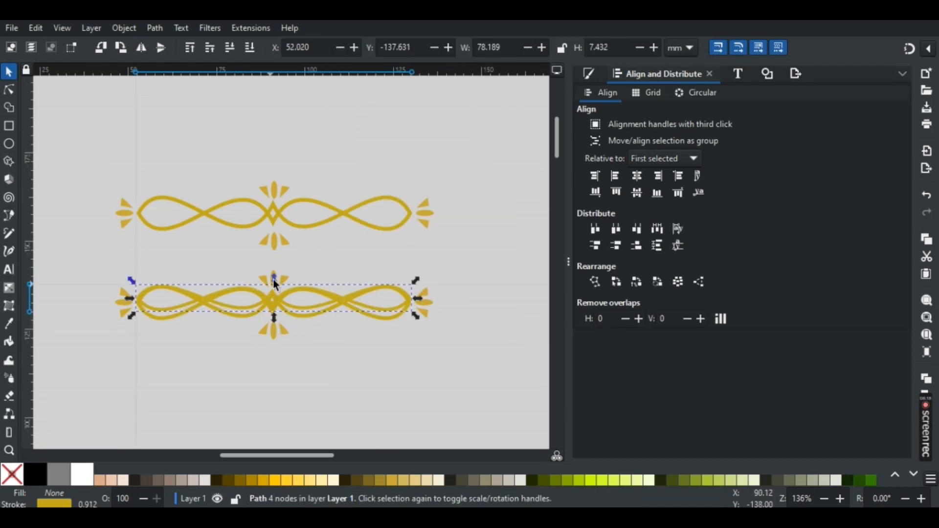
left_click_drag(273, 284, 272, 289)
left_click(173, 282)
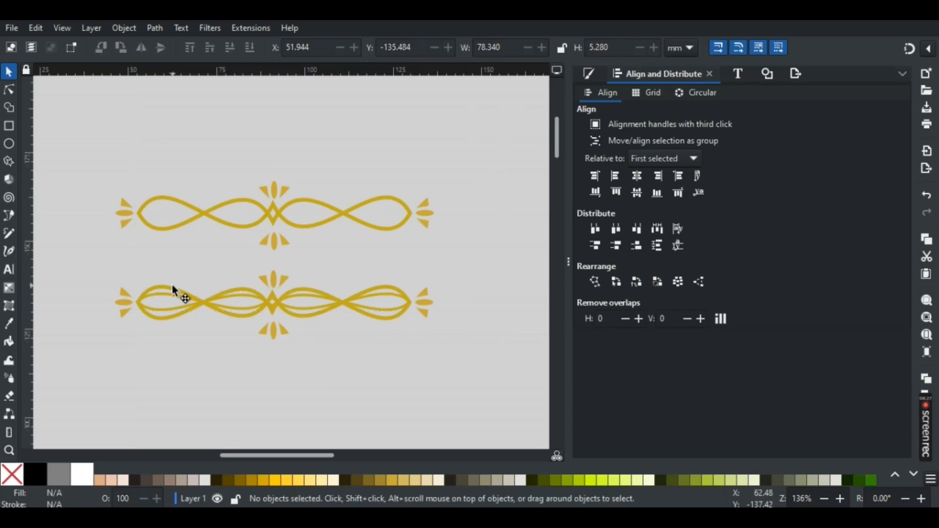
Centre the squashed inner curve vertically on the outer wavy curve of the lower ornament
left_click(172, 287)
left_click(173, 292, "shift")
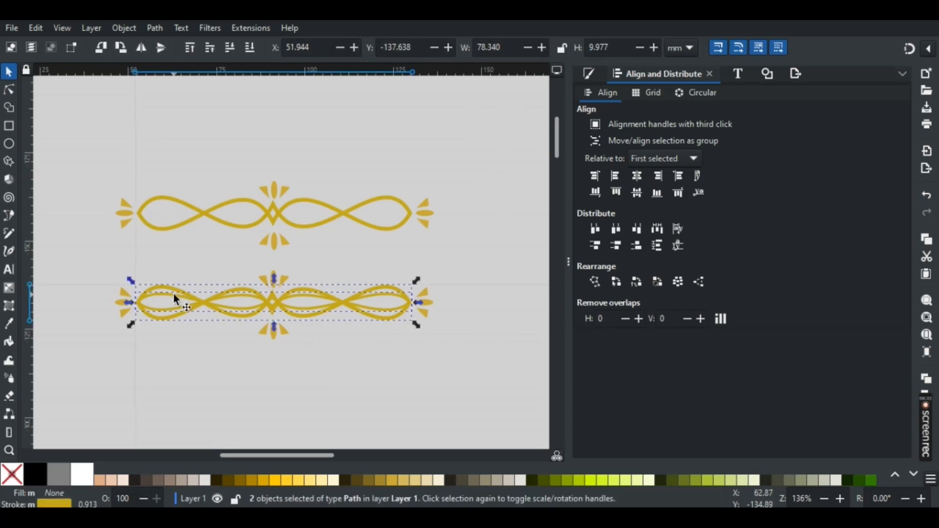
left_click(633, 194)
left_click(483, 291)
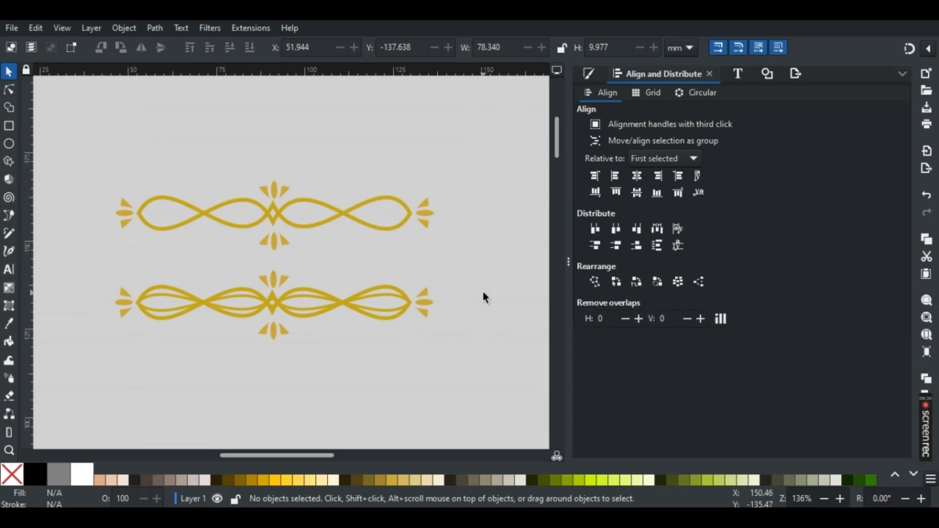
Duplicate the double-line ornament with its fans and place the copy below as a third ornament
scroll(482, 291, "down", 3)
left_click_drag(96, 210, 455, 298)
right_click(404, 268)
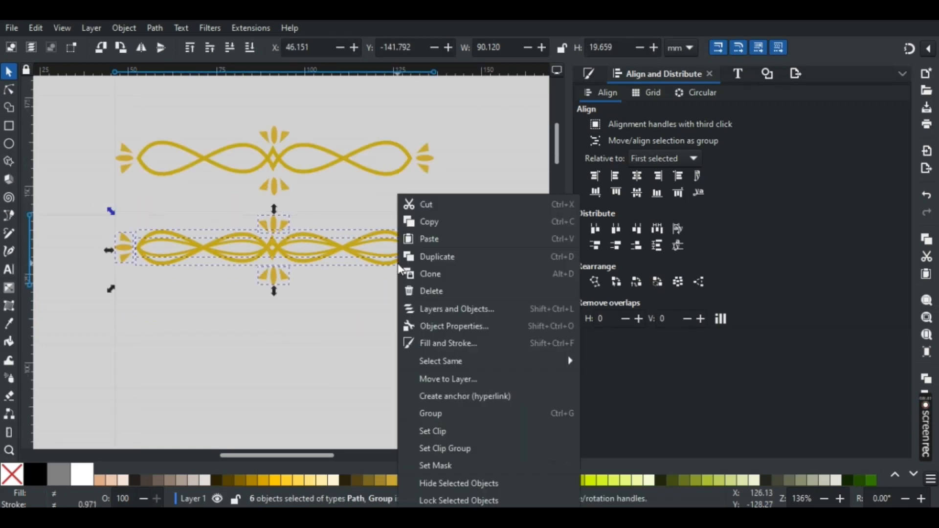
left_click(426, 257)
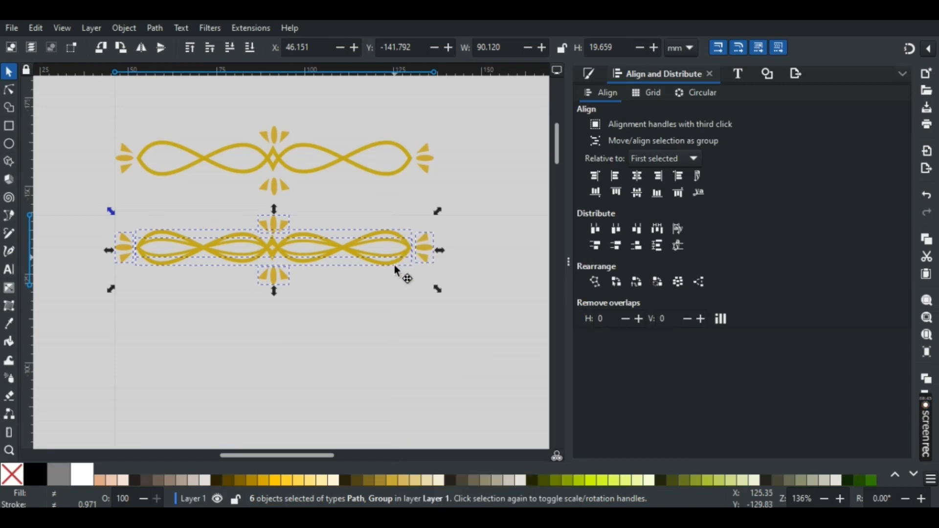
left_click_drag(394, 265, 398, 364)
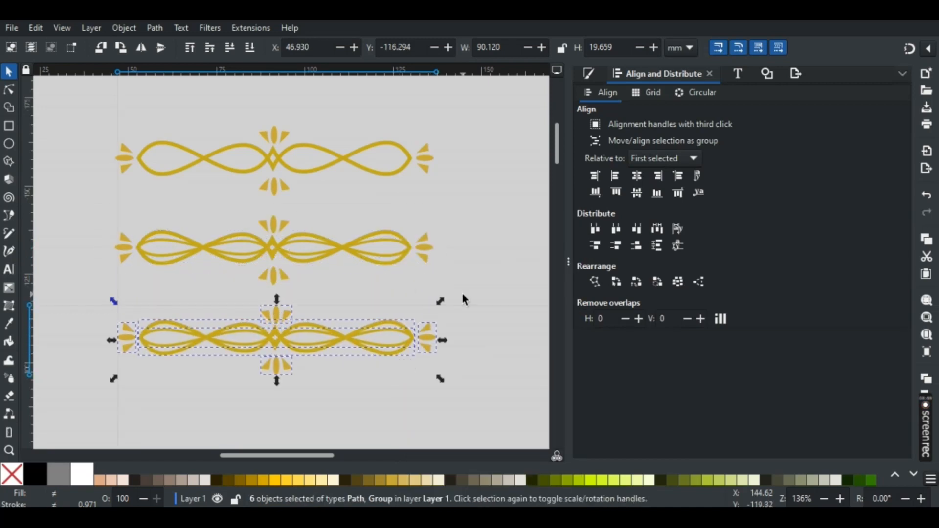
left_click(463, 296)
Bucket-fill the inner loops at both ends of the third ornament with bright blue and no stroke
left_click(912, 473)
left_click(912, 473)
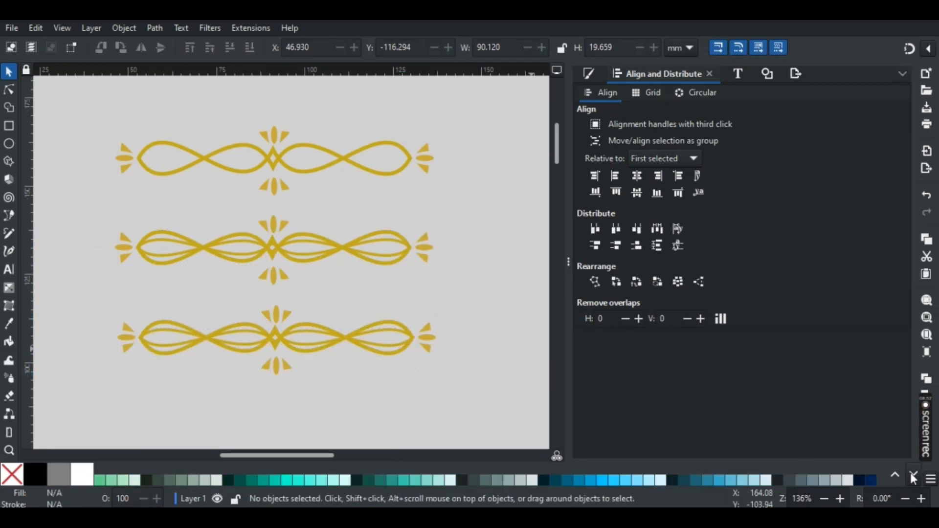
left_click(9, 342)
left_click(149, 335)
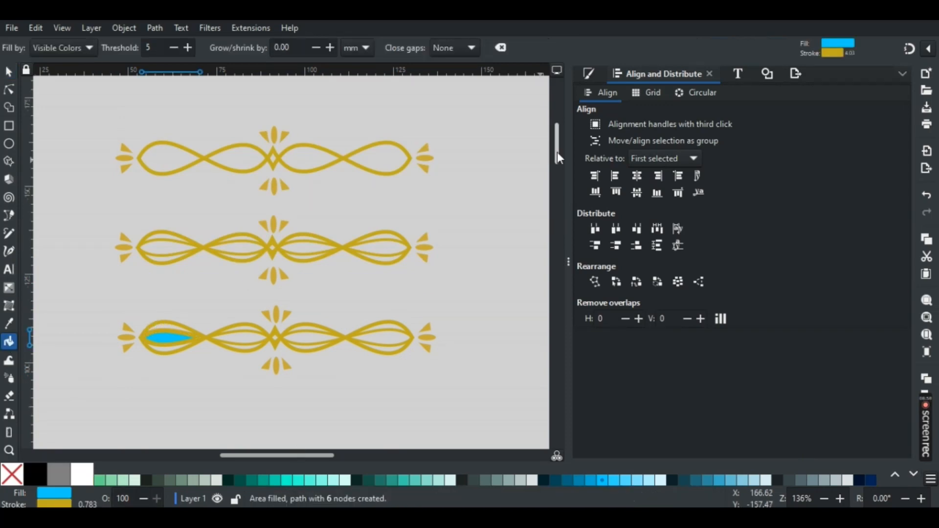
left_click(595, 78)
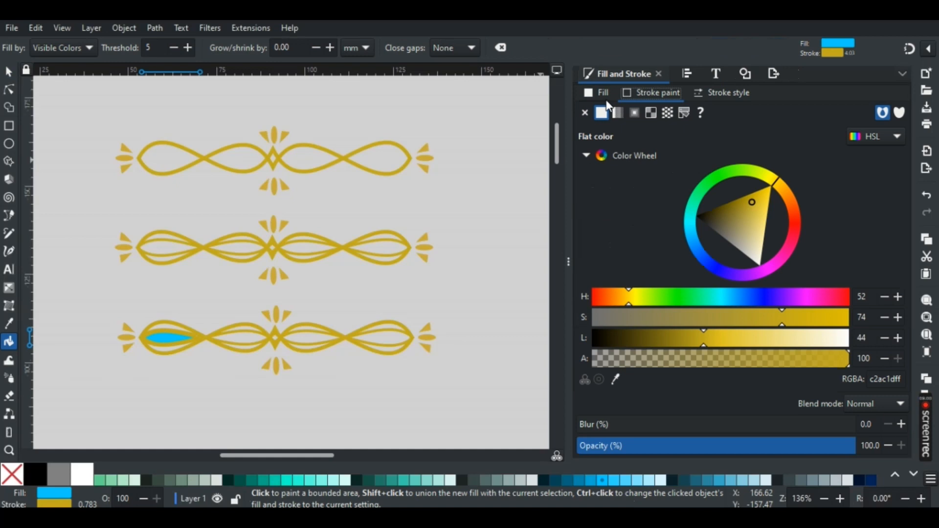
left_click(584, 113)
left_click(396, 335)
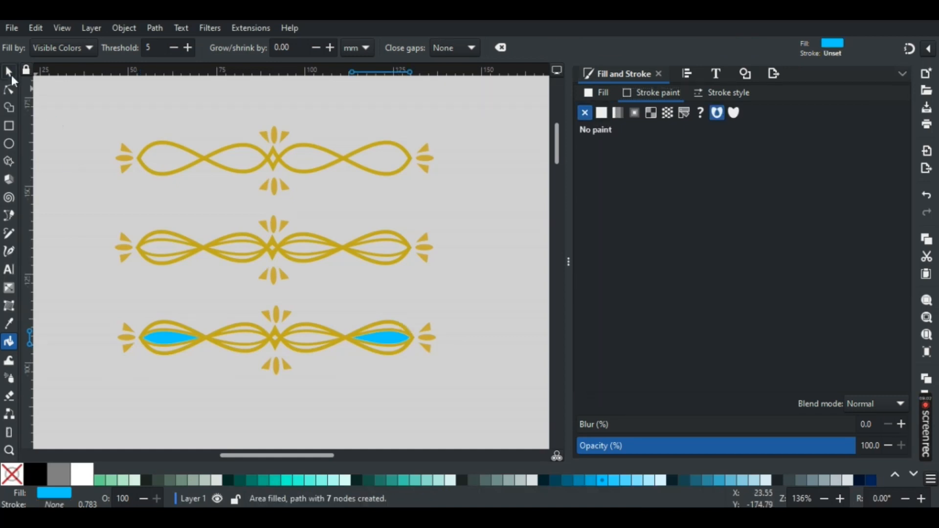
left_click(10, 73)
left_click(82, 188)
Bucket-fill the two inner loops beside the third ornament's centre with magenta
left_click(913, 474)
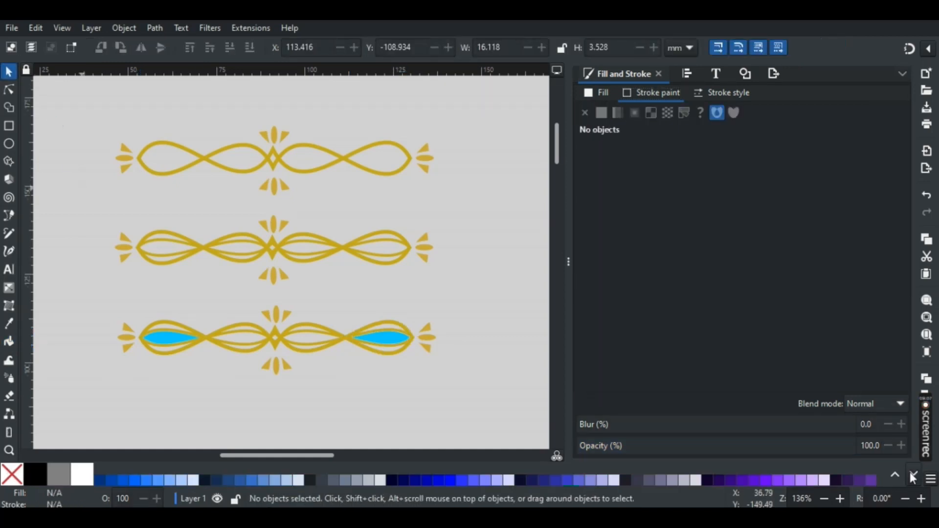
left_click(913, 474)
left_click(593, 480)
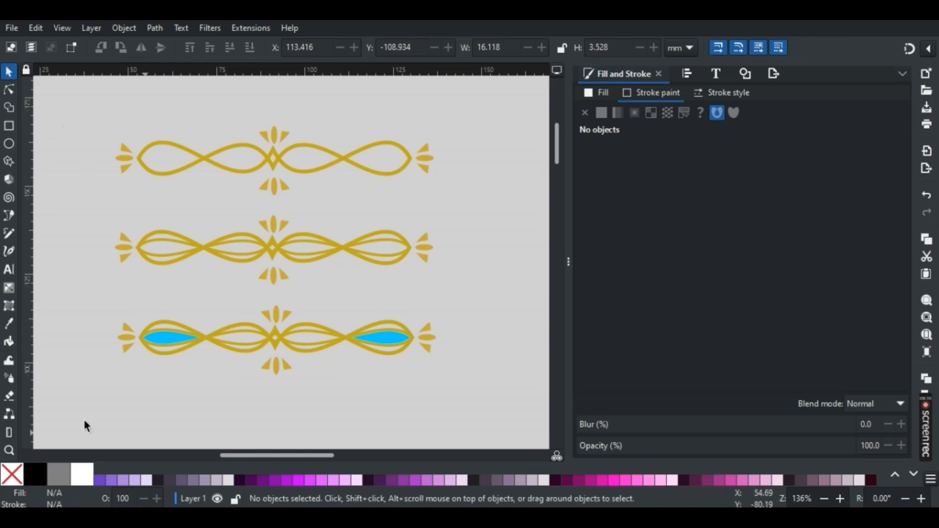
left_click(9, 341)
left_click(233, 333)
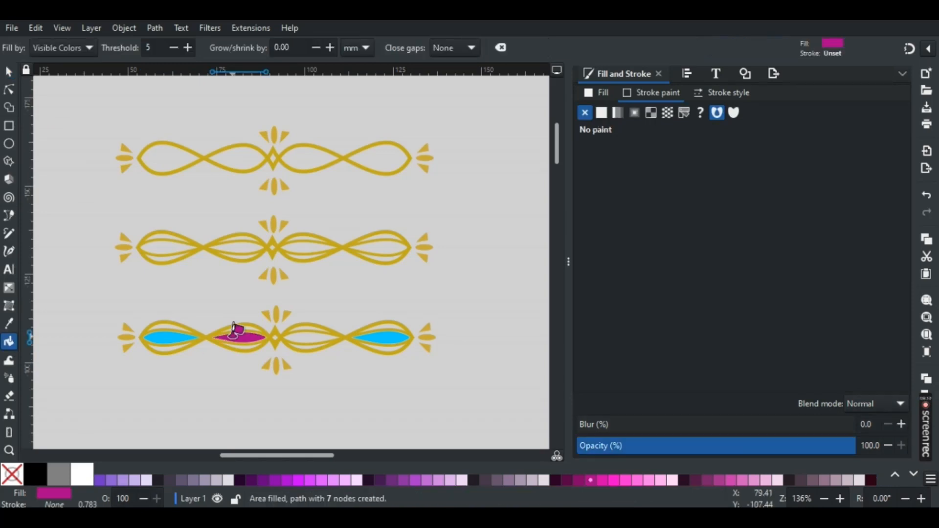
left_click(300, 331)
key("s")
left_click(75, 209)
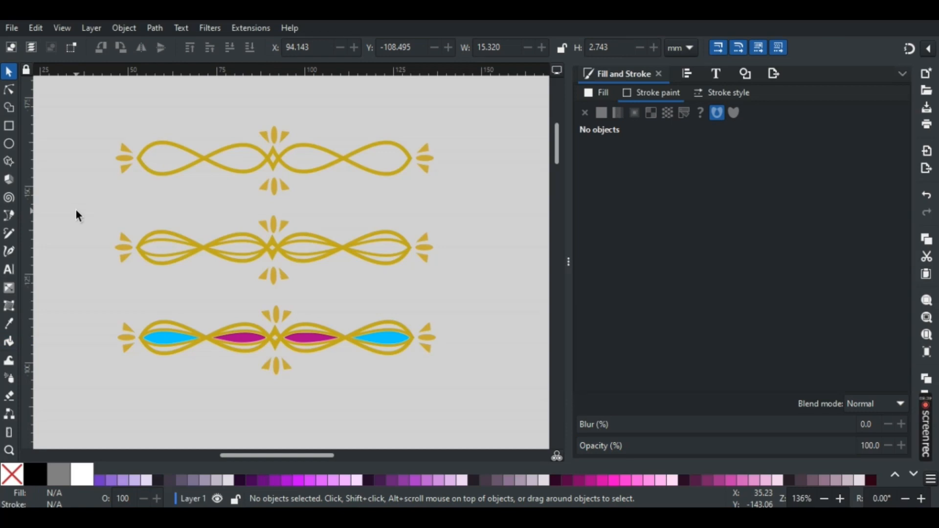
Apply a glossy Bevels filter to the four blue and magenta fills of the third ornament
left_click(159, 339)
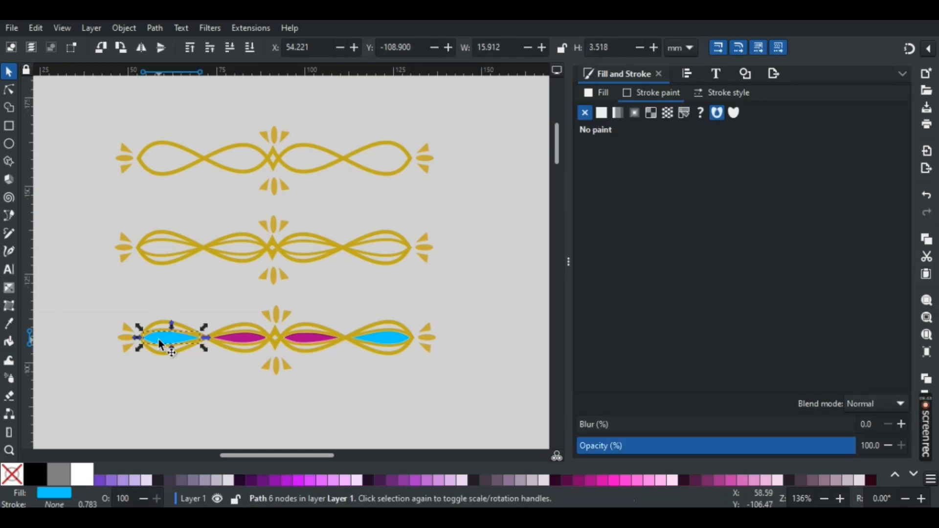
left_click(231, 338, "shift")
left_click(312, 341, "shift")
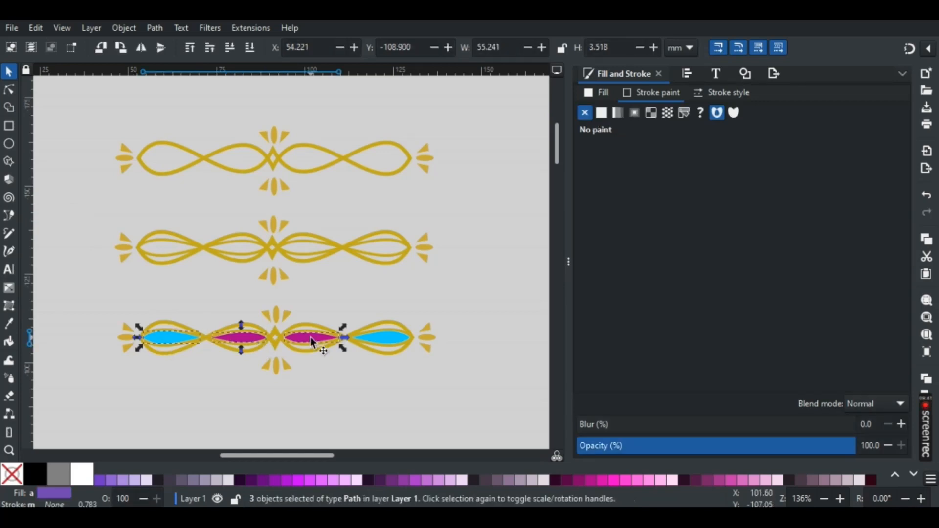
left_click(386, 339, "shift")
left_click(211, 29)
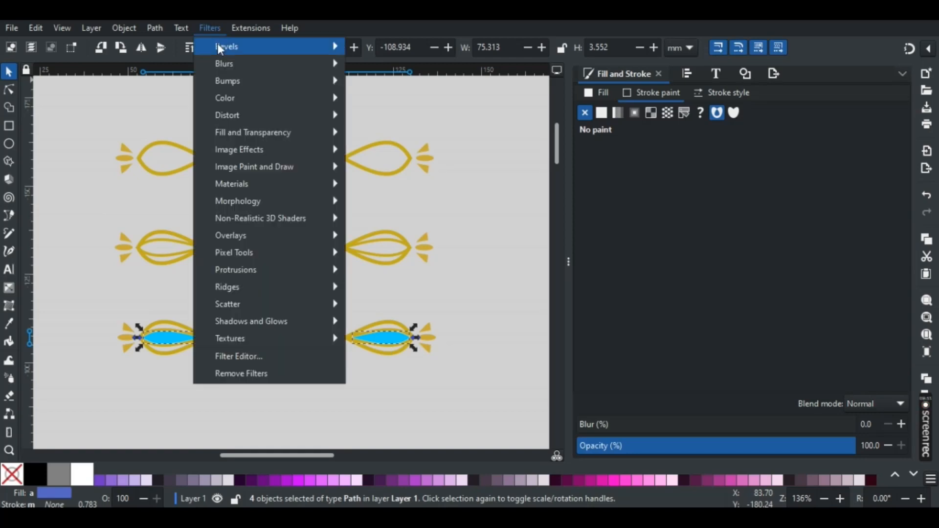
mouse_move(218, 45)
left_click(402, 404)
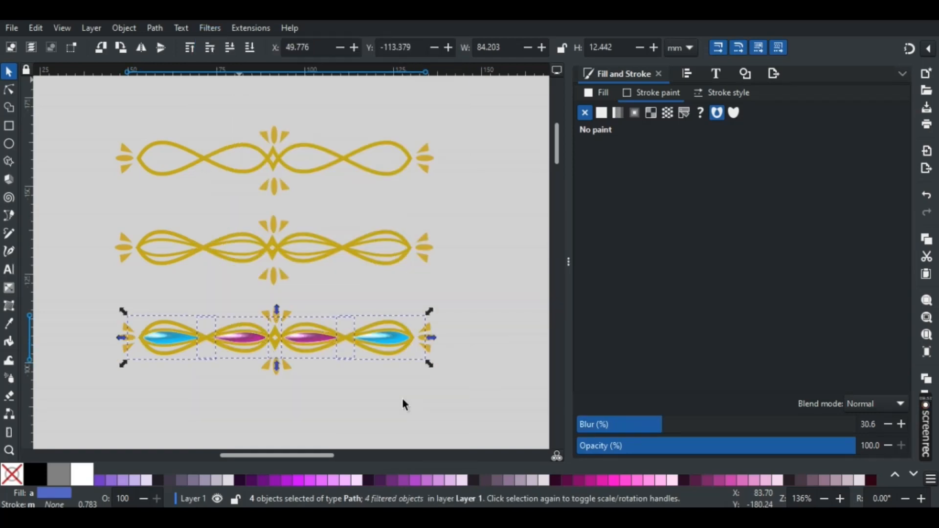
left_click(403, 400)
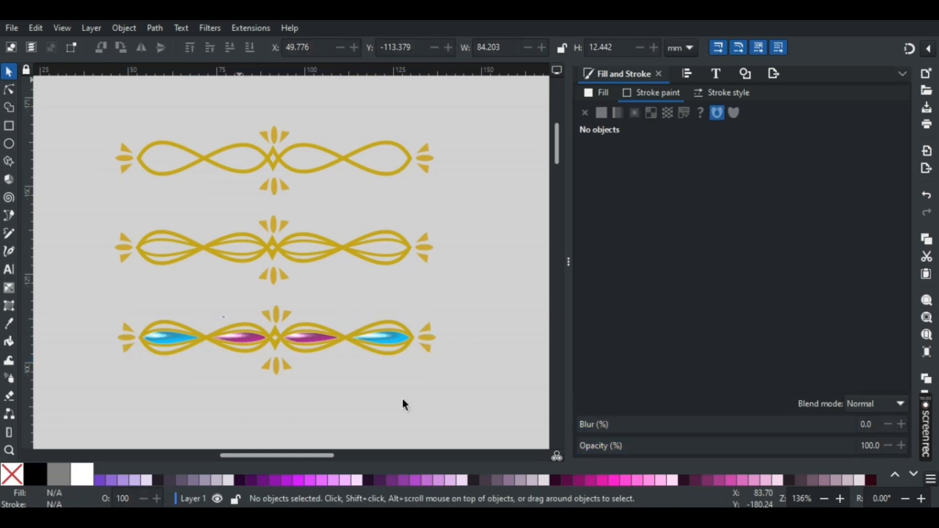